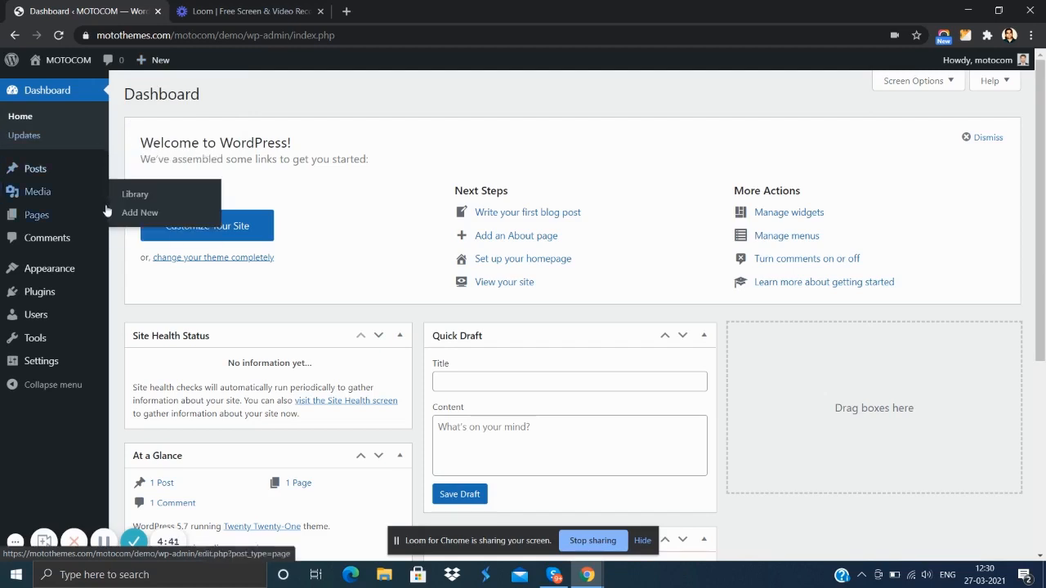
# - Open the installed themes and activate the MOTOCOM theme
pyautogui.click(69, 269)
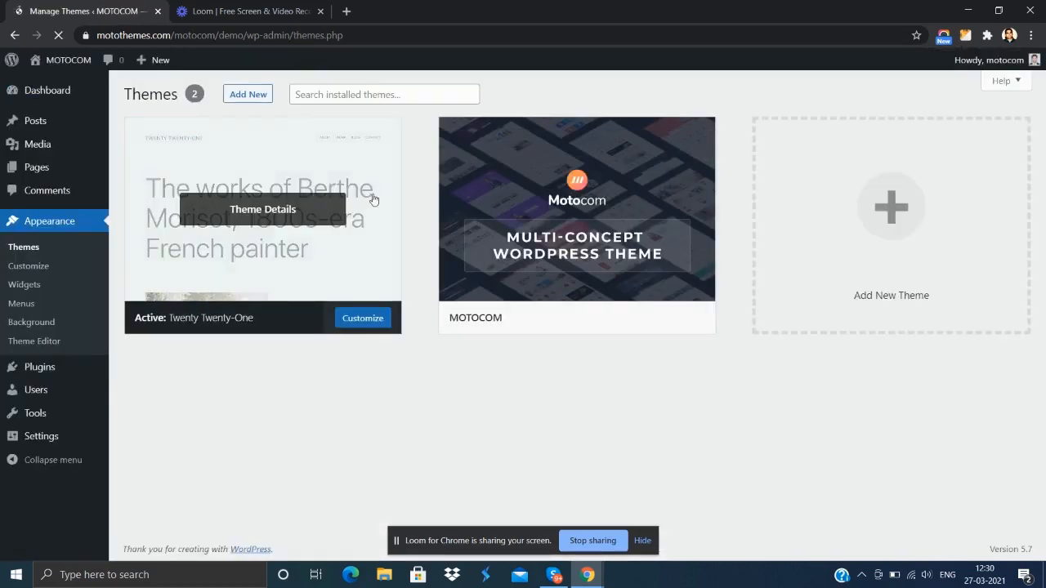
pyautogui.moveTo(597, 275)
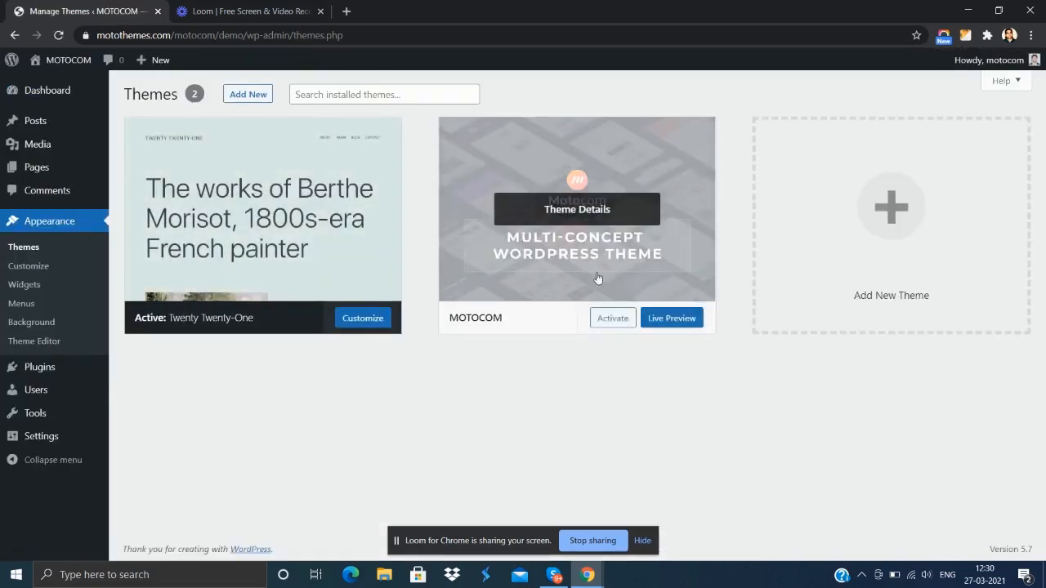
pyautogui.click(615, 318)
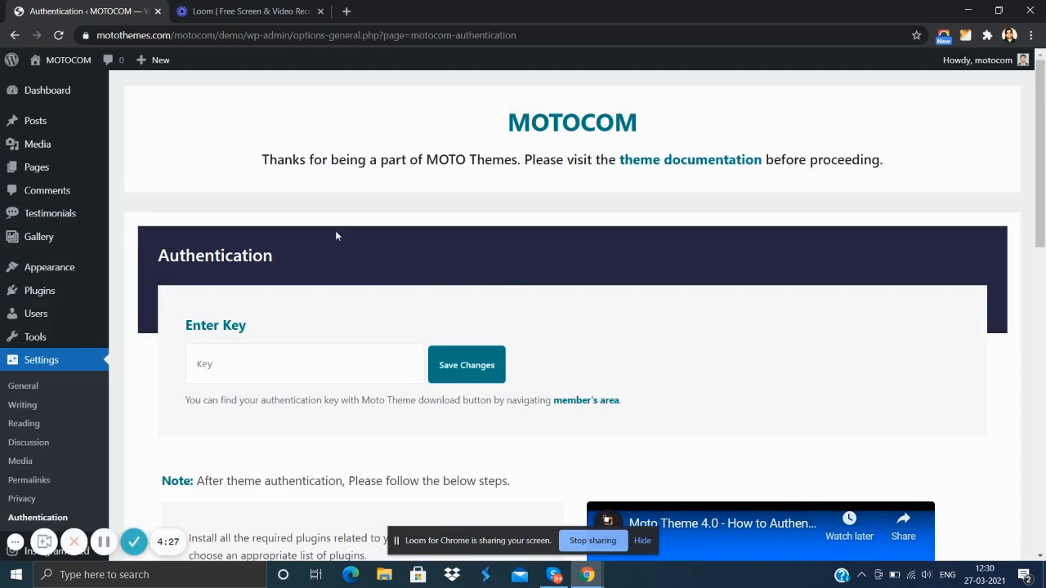
# - Enter the theme authentication key and save it
pyautogui.click(316, 364)
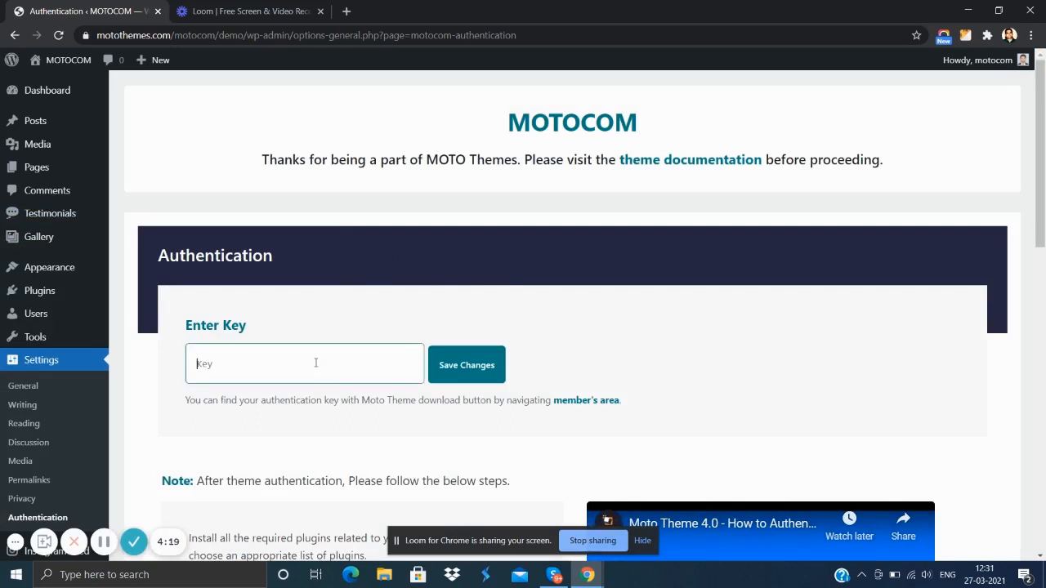
pyautogui.write('xxx')
pyautogui.press('Return')
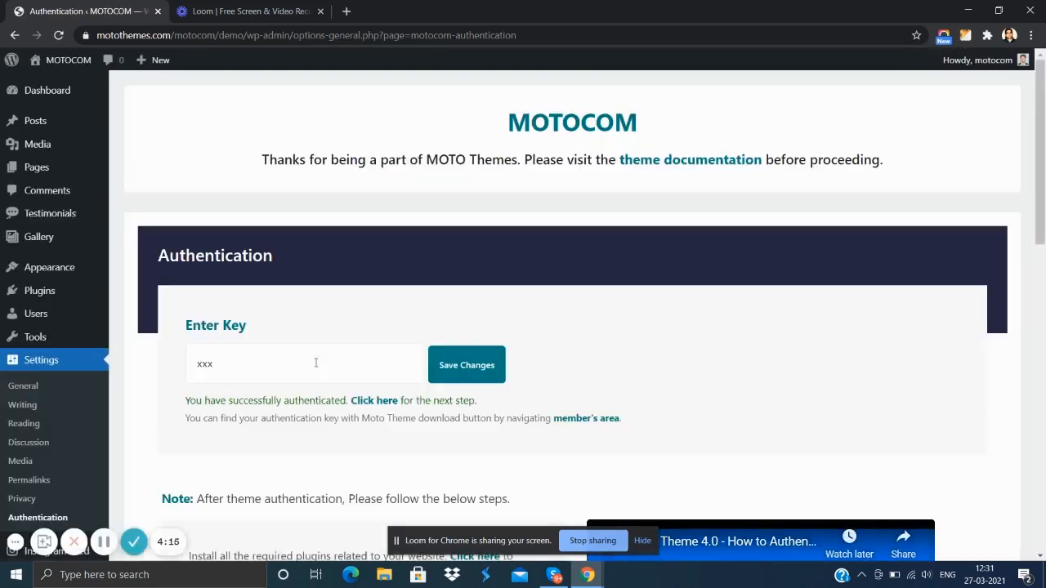
# - Proceed to the plugin installation page and auto-install the Basic Required Plugins
pyautogui.click(372, 402)
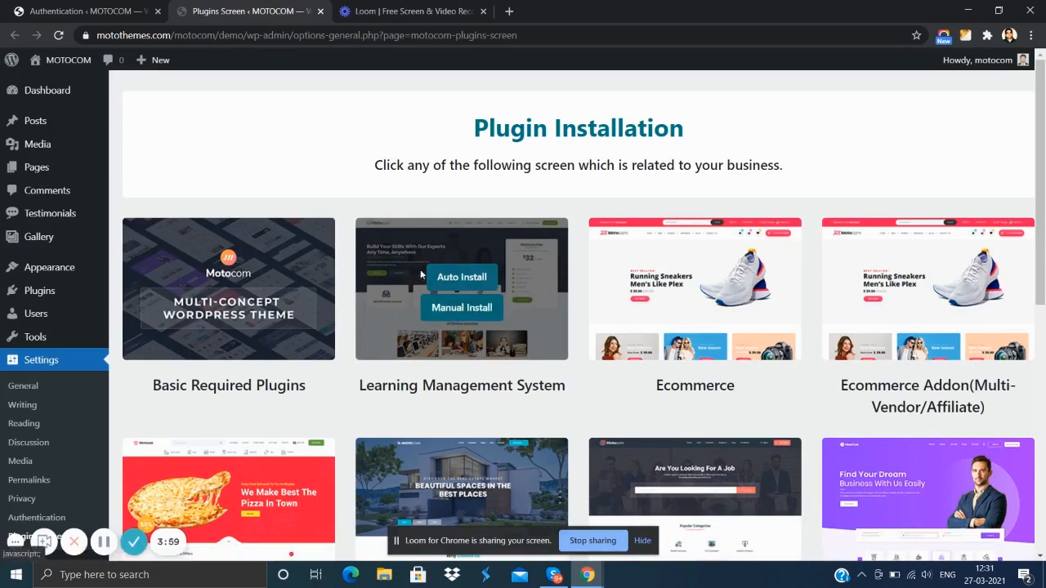
pyautogui.moveTo(270, 264)
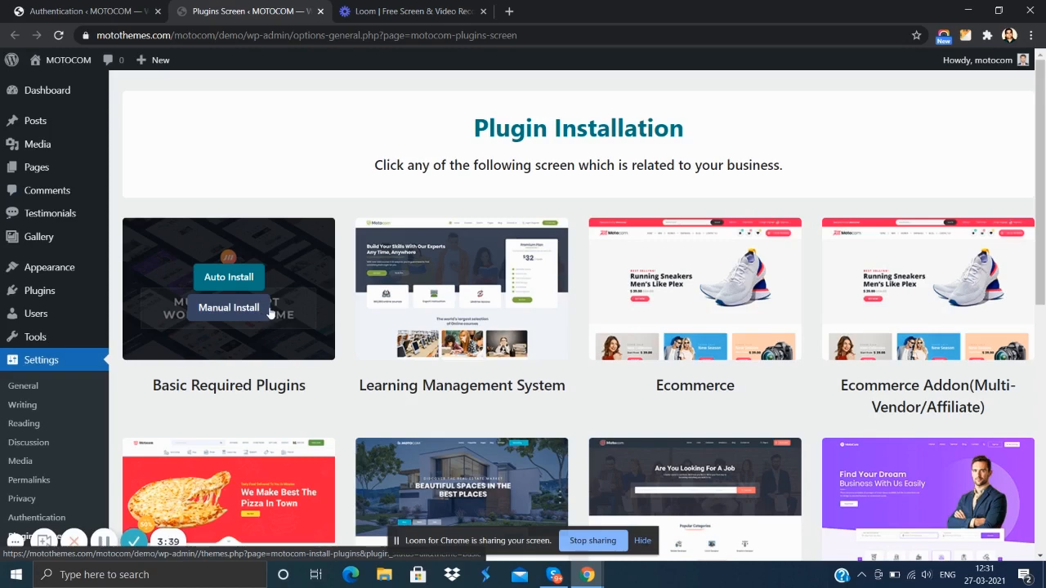
pyautogui.click(244, 281)
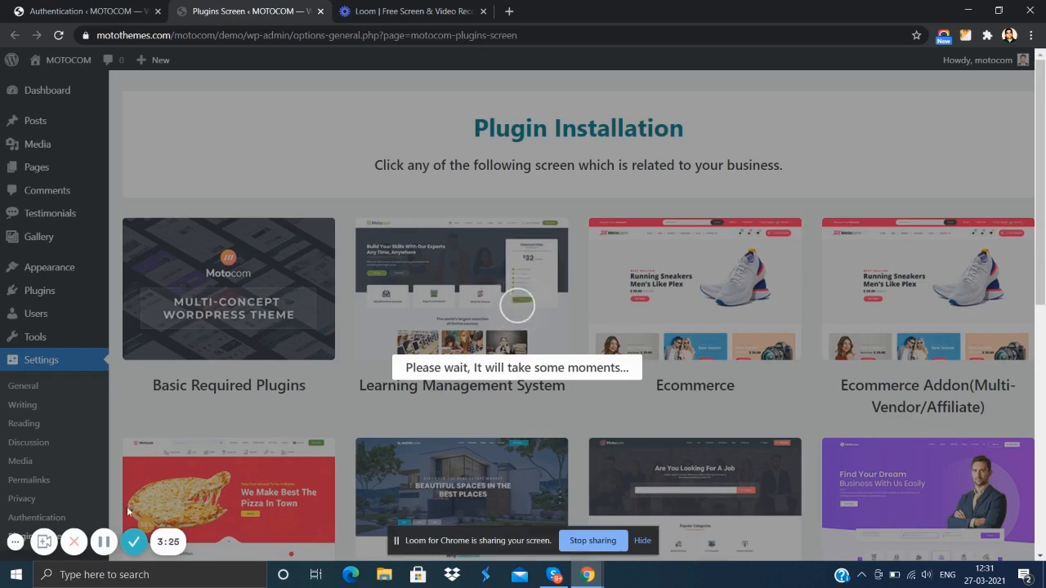
pyautogui.click(104, 542)
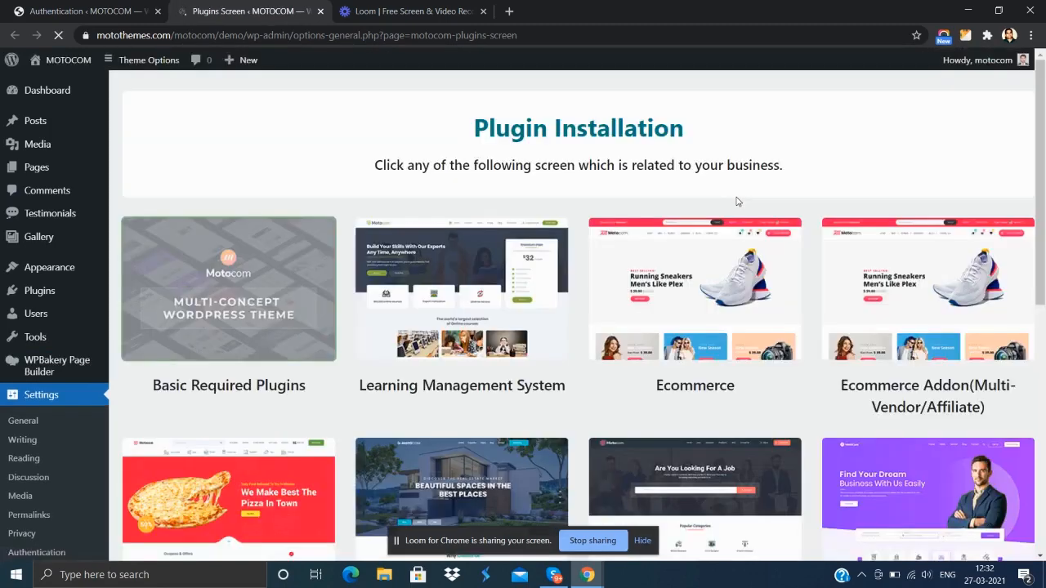
# - Auto-install the plugin set for the Learning Management System screen
pyautogui.moveTo(508, 275)
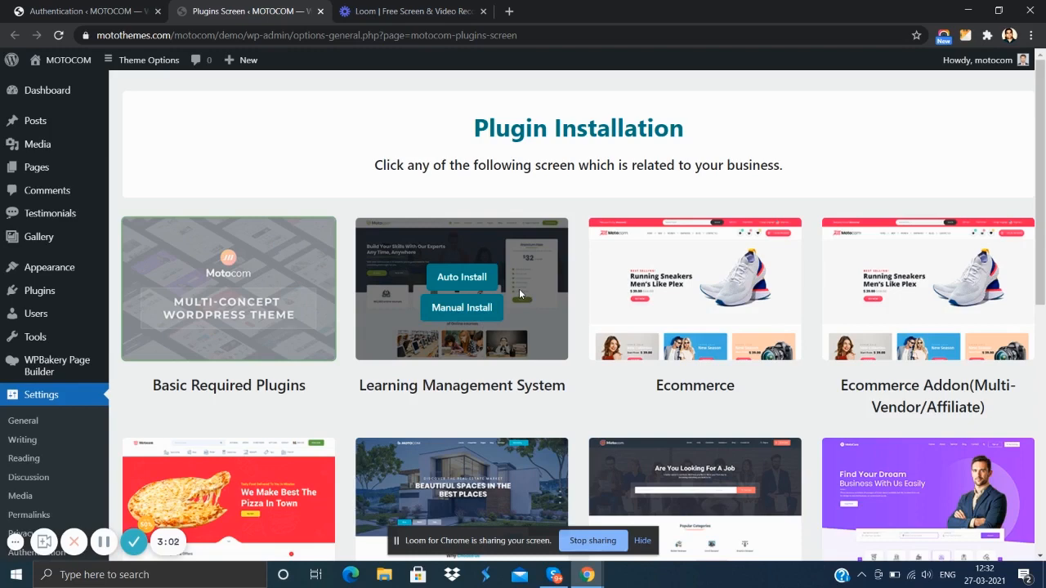
pyautogui.click(446, 280)
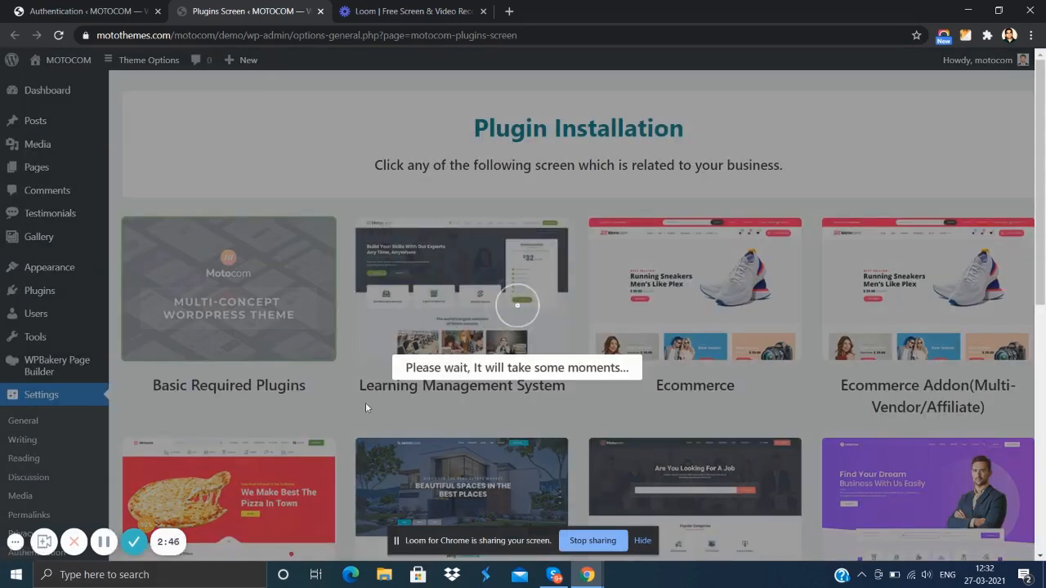
pyautogui.click(105, 543)
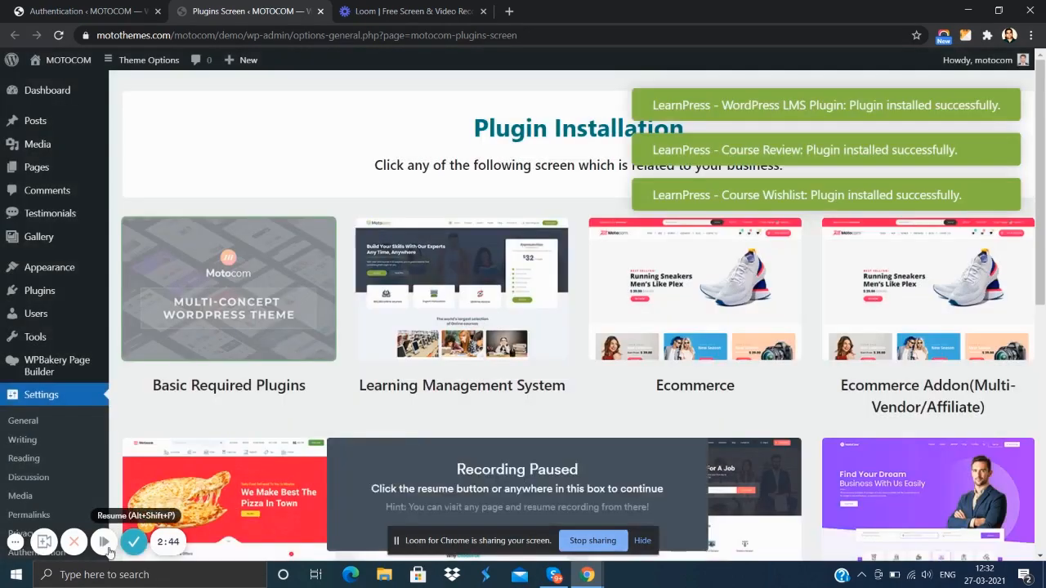
pyautogui.click(104, 542)
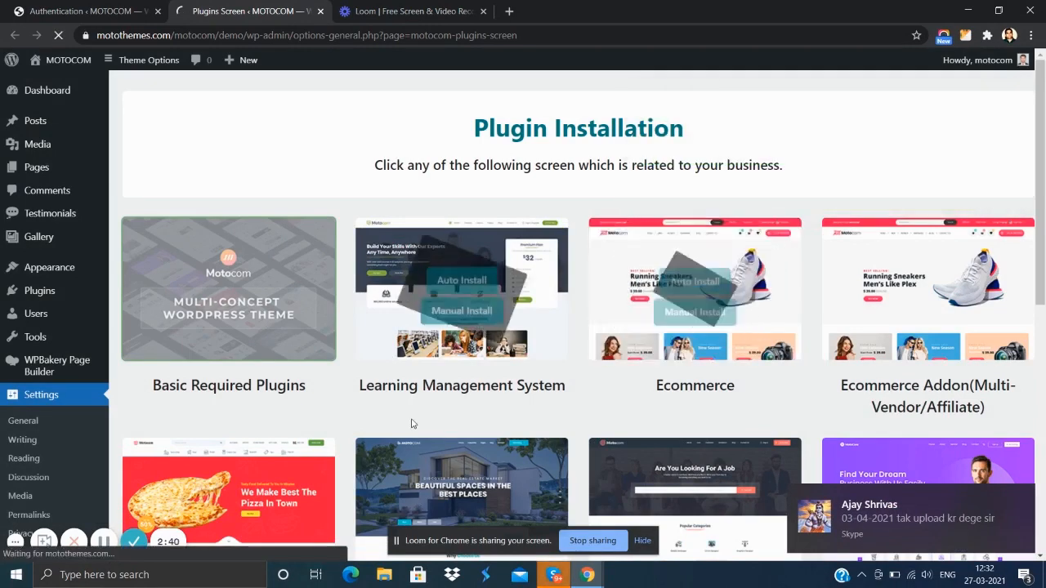
pyautogui.click(104, 542)
pyautogui.click(103, 541)
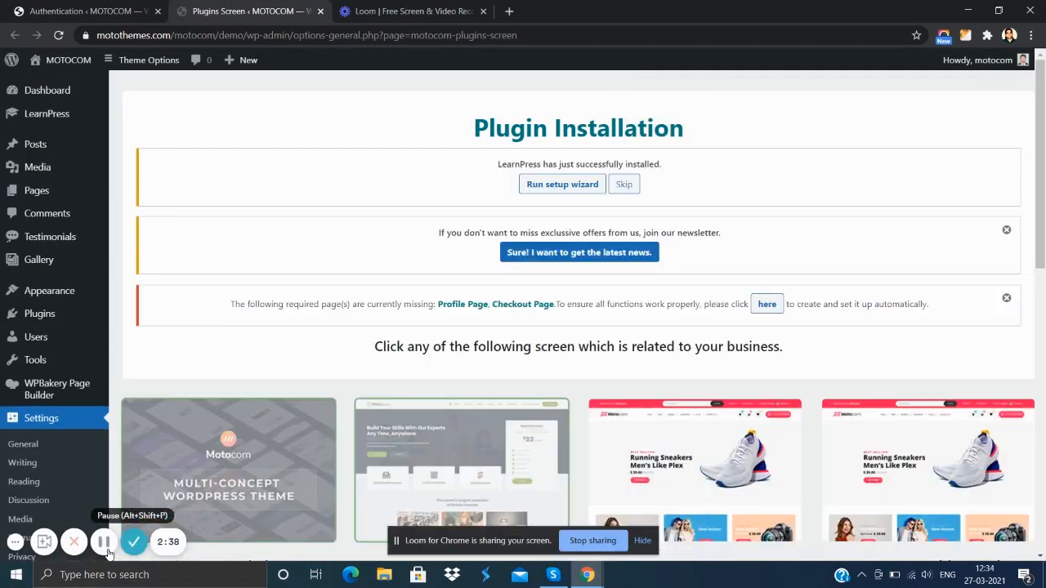
# - Run the LearnPress setup wizard and accept its currency settings, keeping US dollar
pyautogui.click(566, 188)
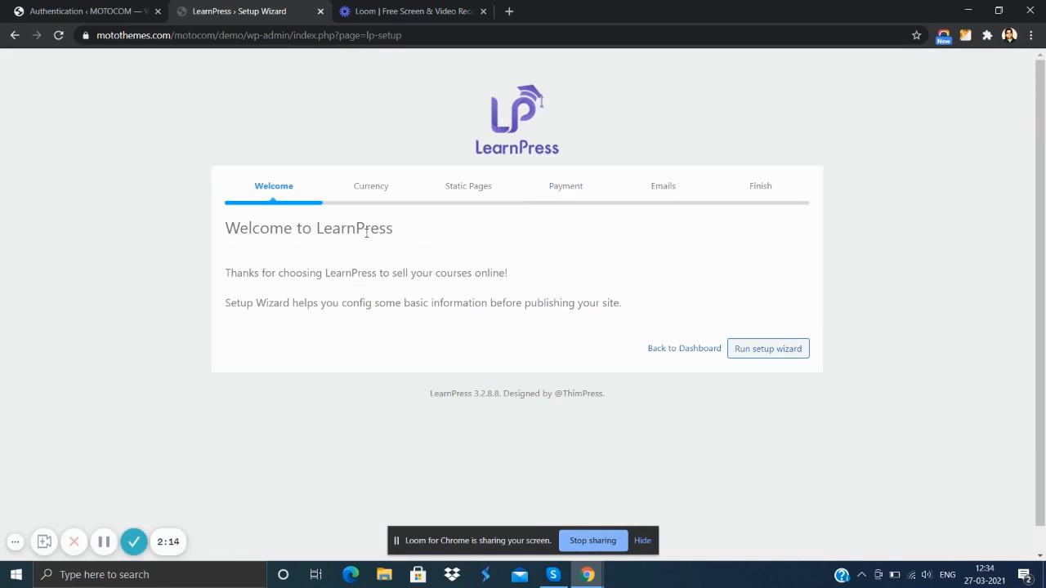
pyautogui.click(767, 354)
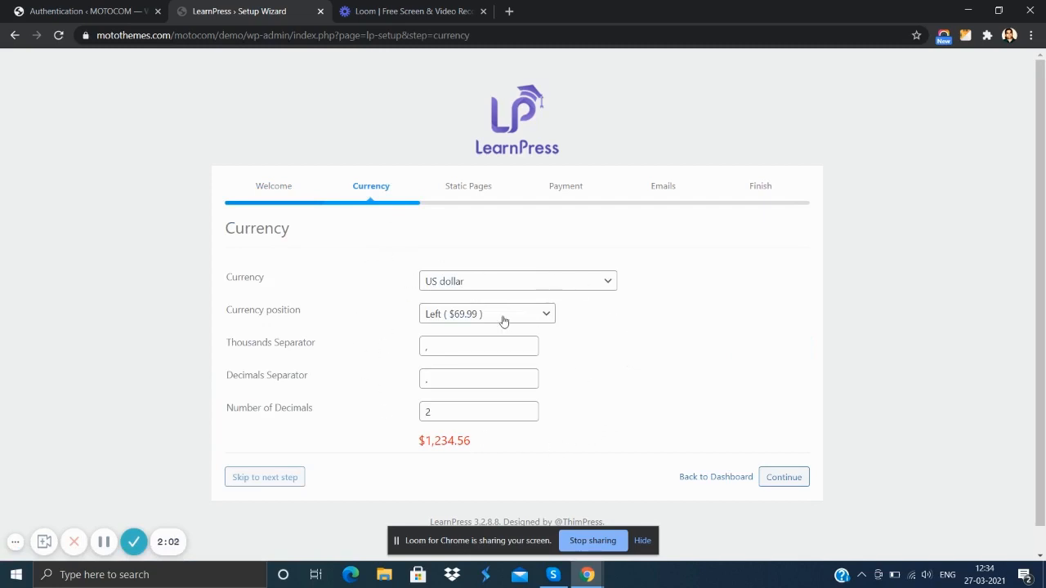
pyautogui.click(548, 286)
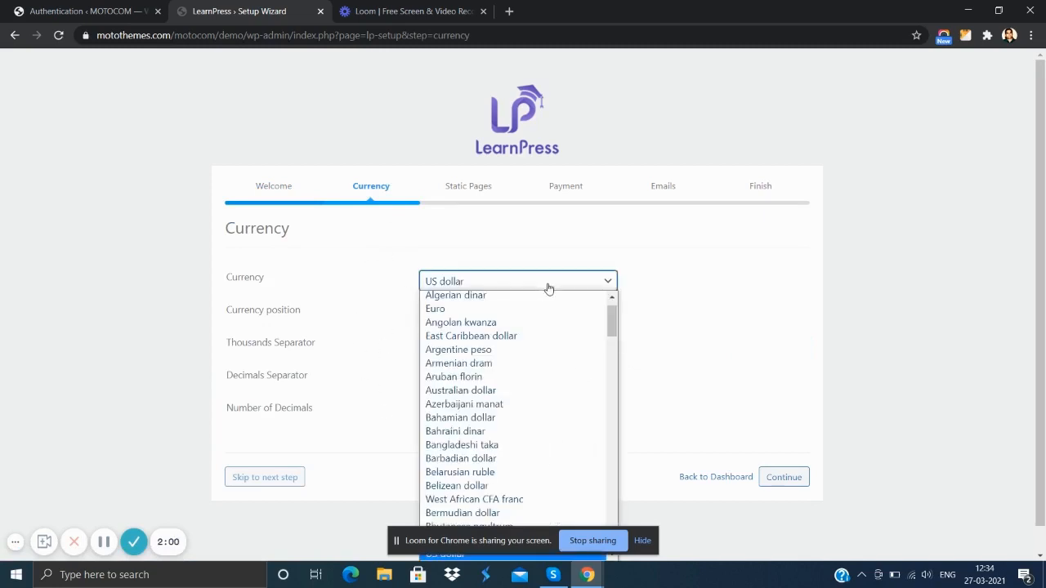
pyautogui.click(676, 299)
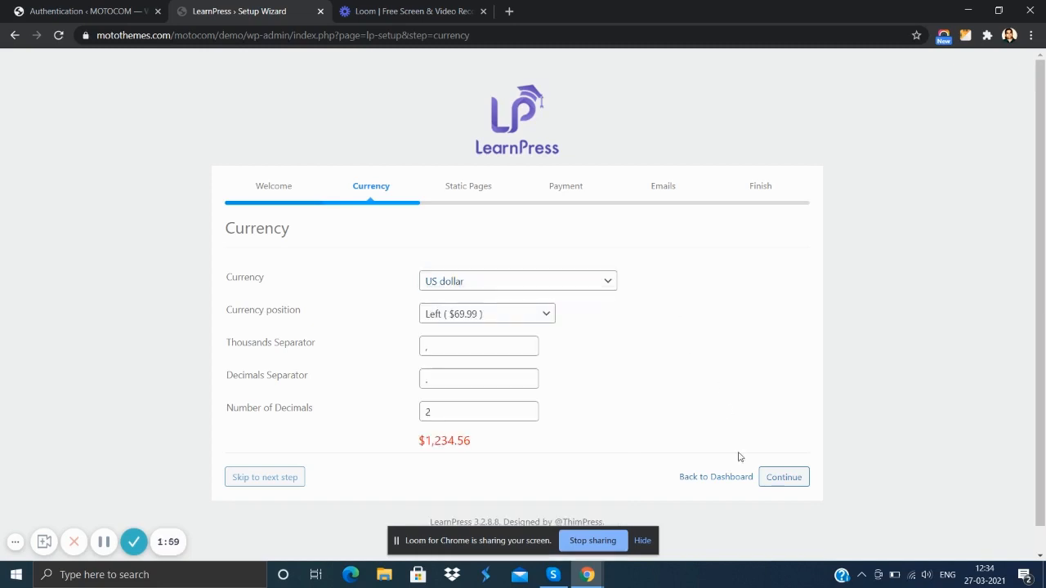
pyautogui.click(784, 476)
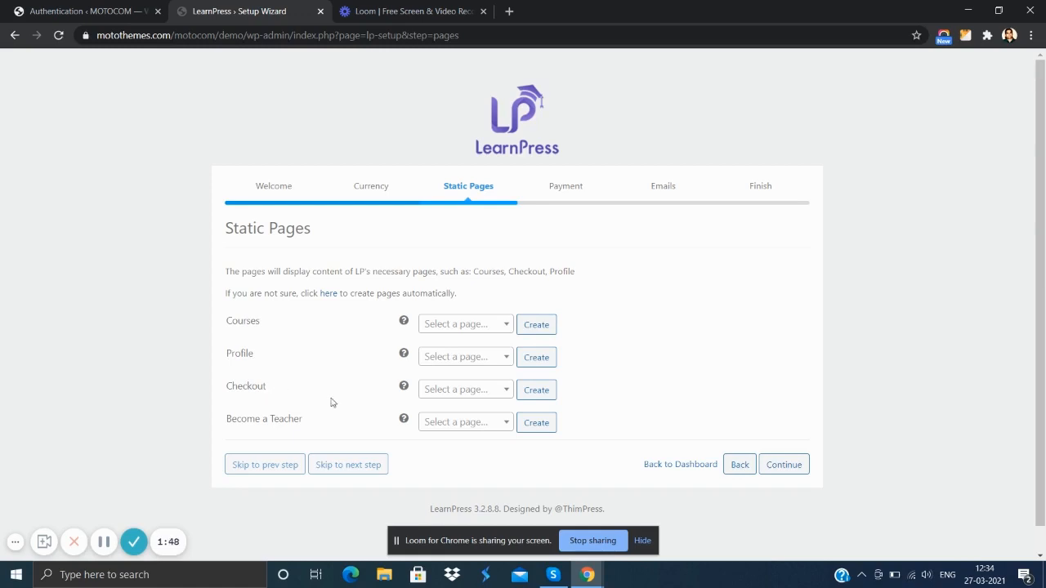
# - Continue through the wizard's Static Pages, Payment and Emails stages without changes, and return to the dashboard
pyautogui.click(783, 466)
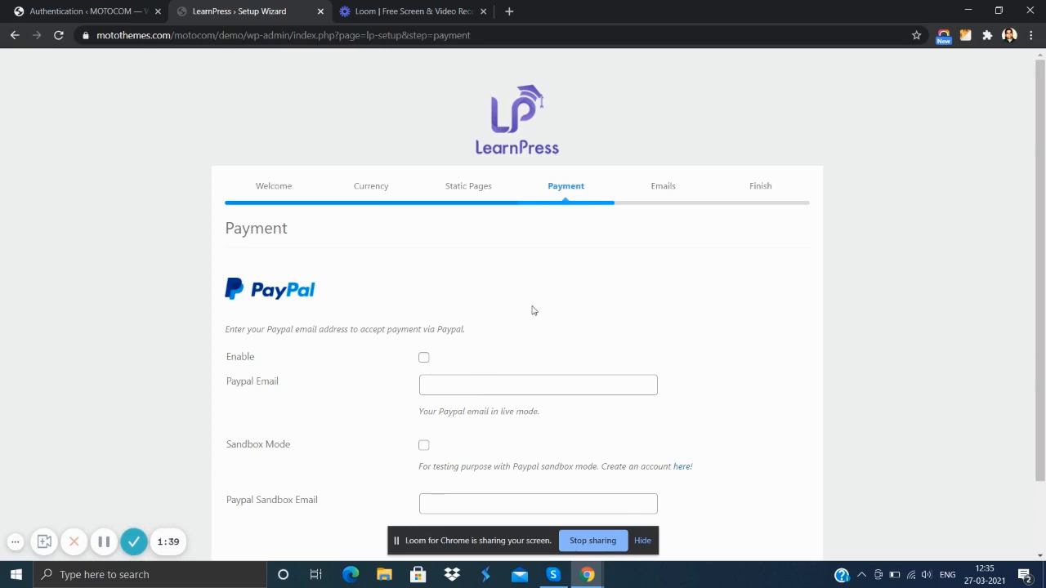
pyautogui.scroll(-1, 511, 327)
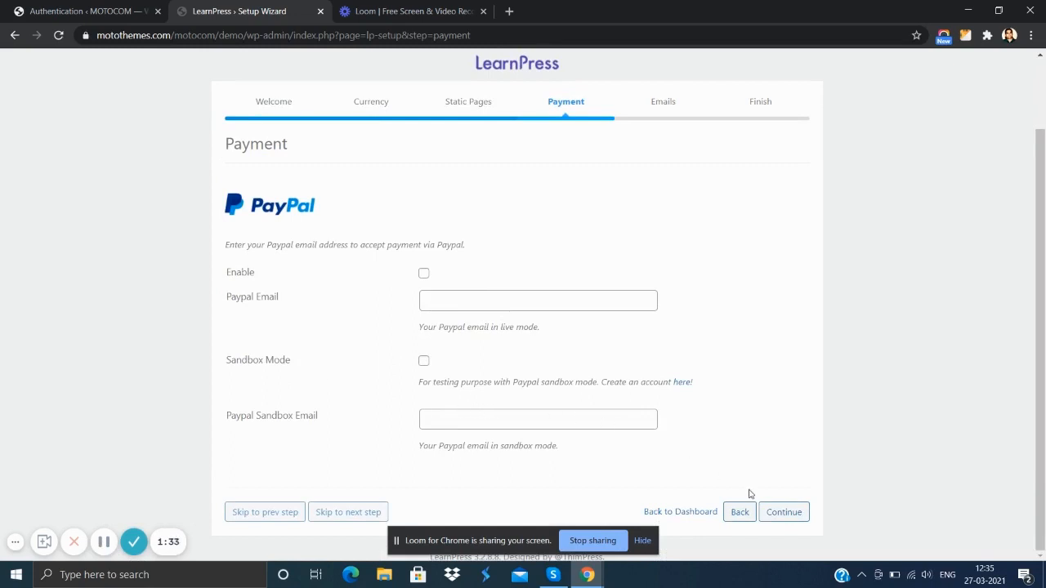
pyautogui.click(772, 512)
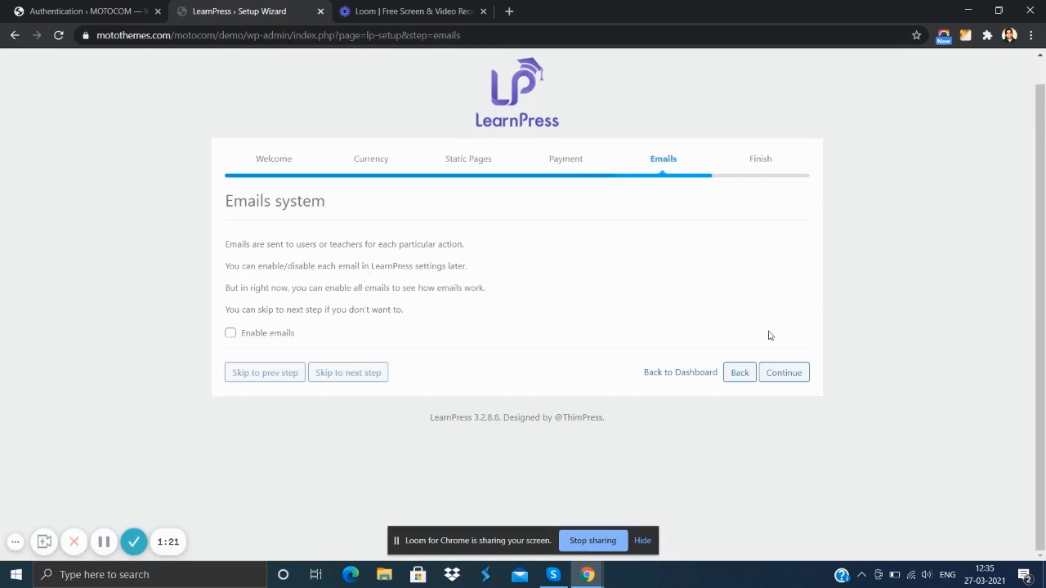
pyautogui.click(789, 376)
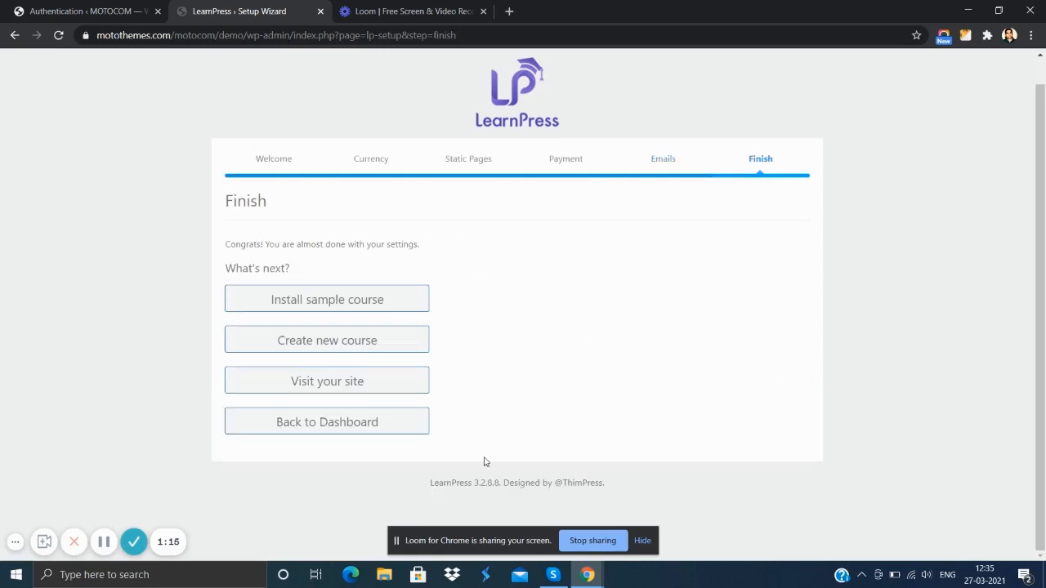
pyautogui.click(326, 423)
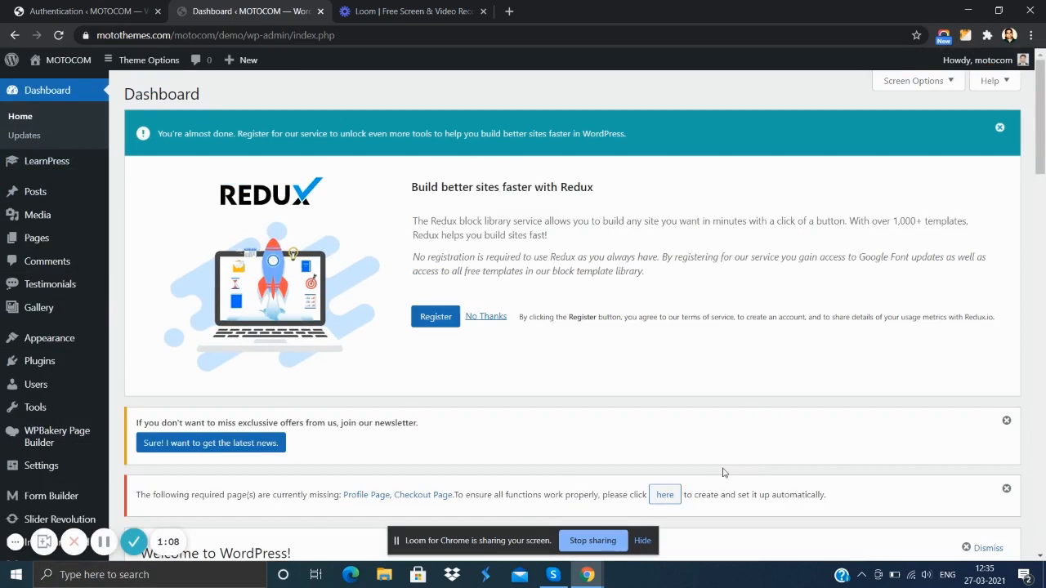
# - Automatically create the missing LearnPress Profile and Checkout pages from the dashboard notice
pyautogui.click(104, 541)
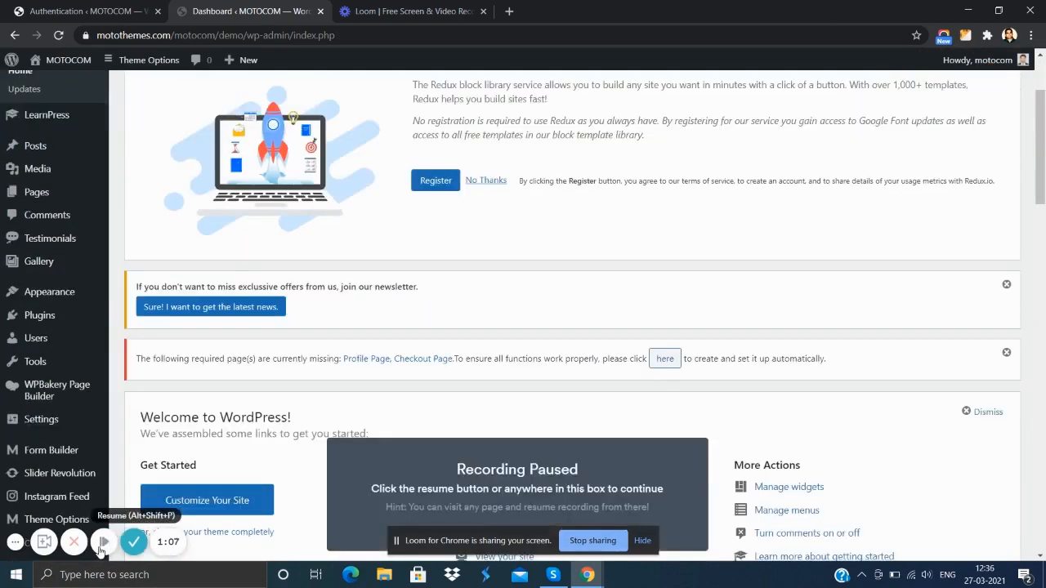
pyautogui.click(104, 541)
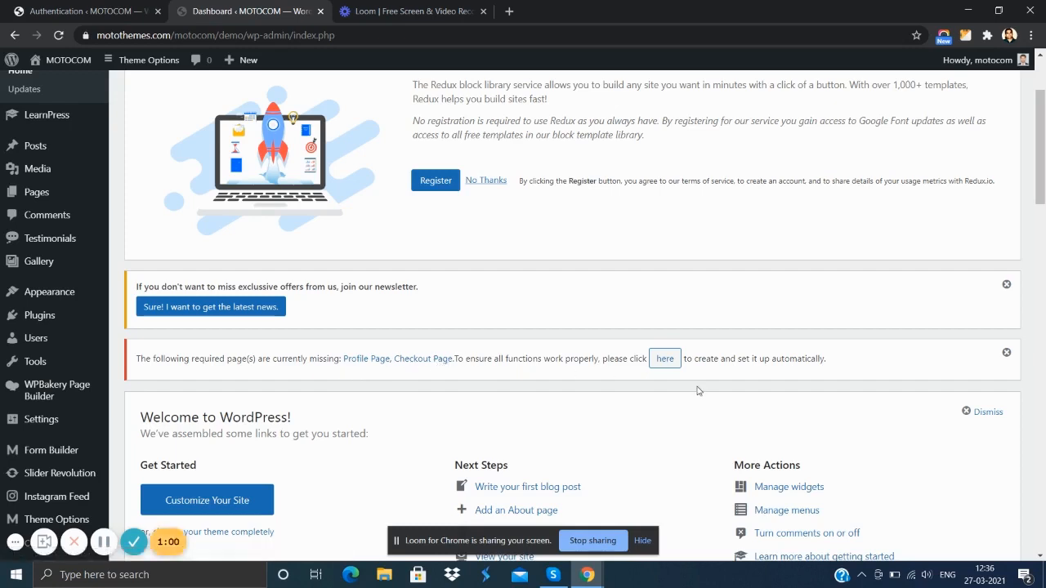
pyautogui.click(664, 359)
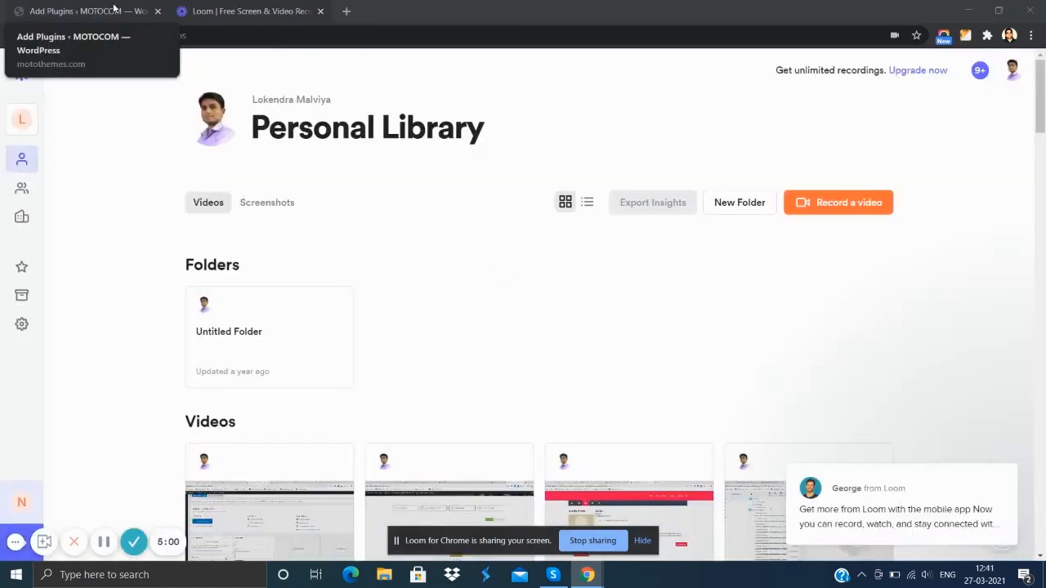
# - Upload motocom-demo-importer-17.zip from the desktop as a new plugin, install it and activate it
pyautogui.click(115, 10)
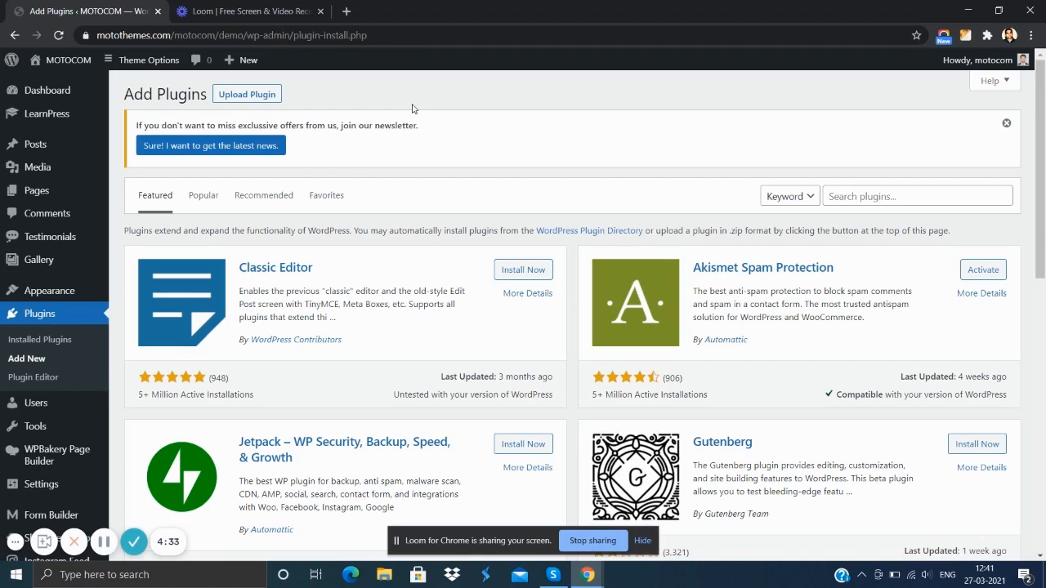
pyautogui.click(268, 95)
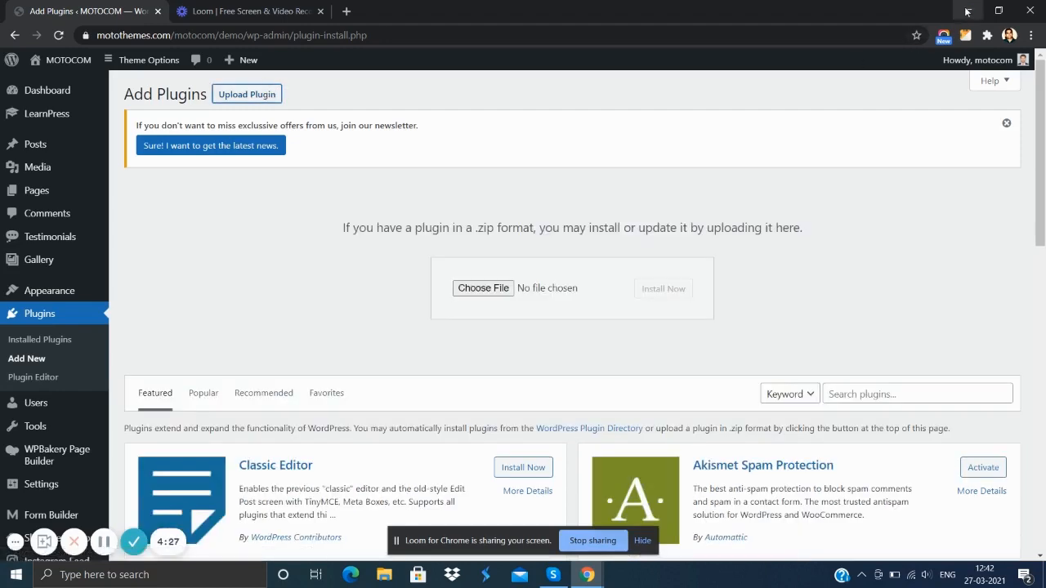
pyautogui.click(966, 11)
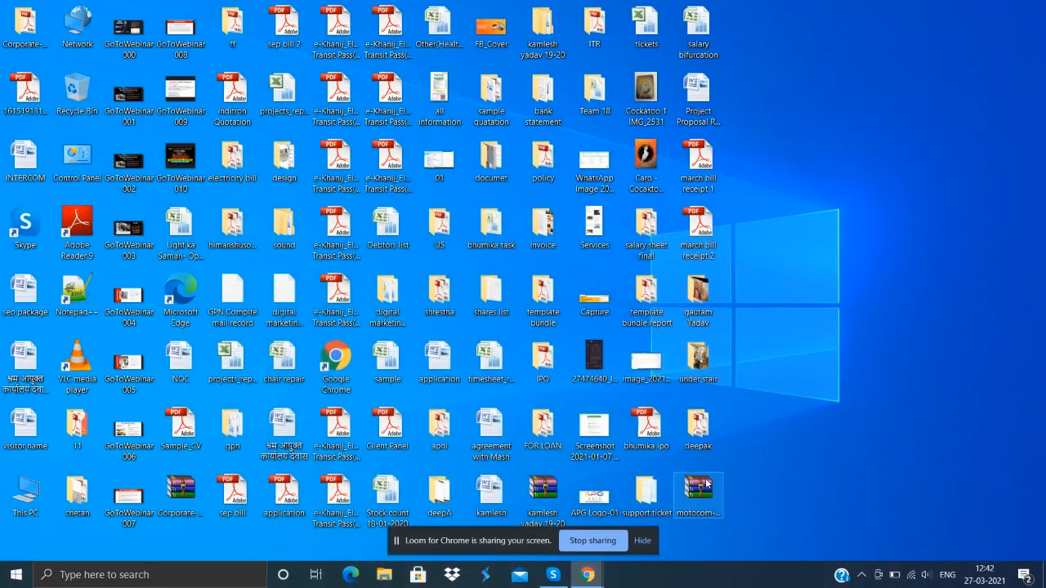
pyautogui.moveTo(707, 484); pyautogui.dragTo(502, 287)
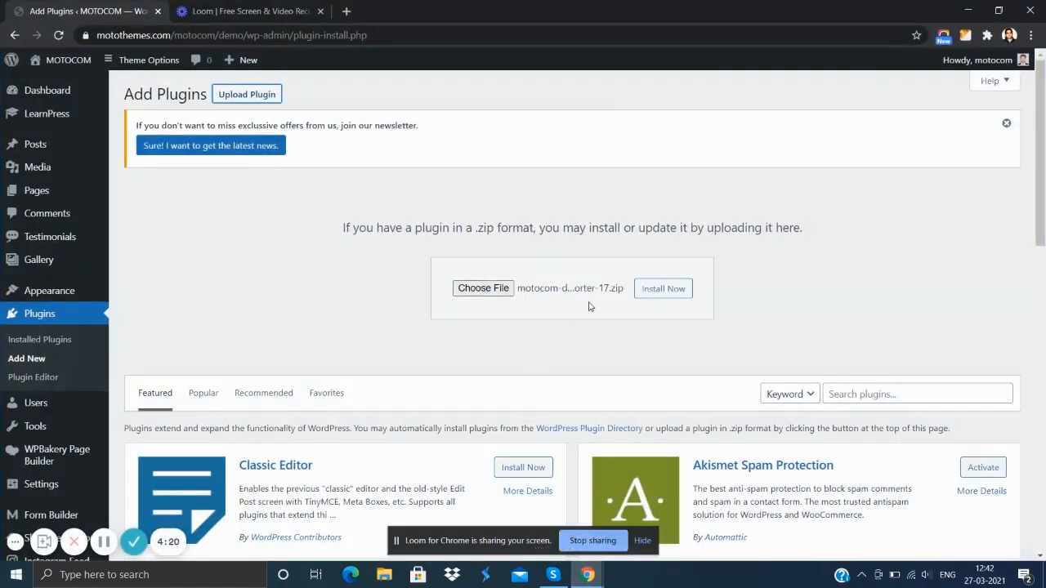
pyautogui.click(668, 293)
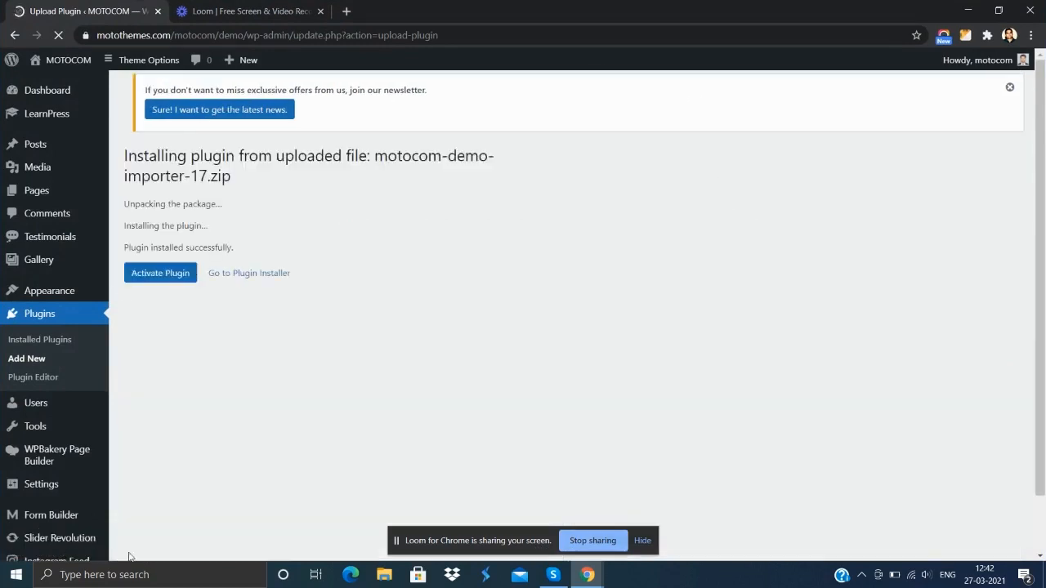
pyautogui.click(183, 282)
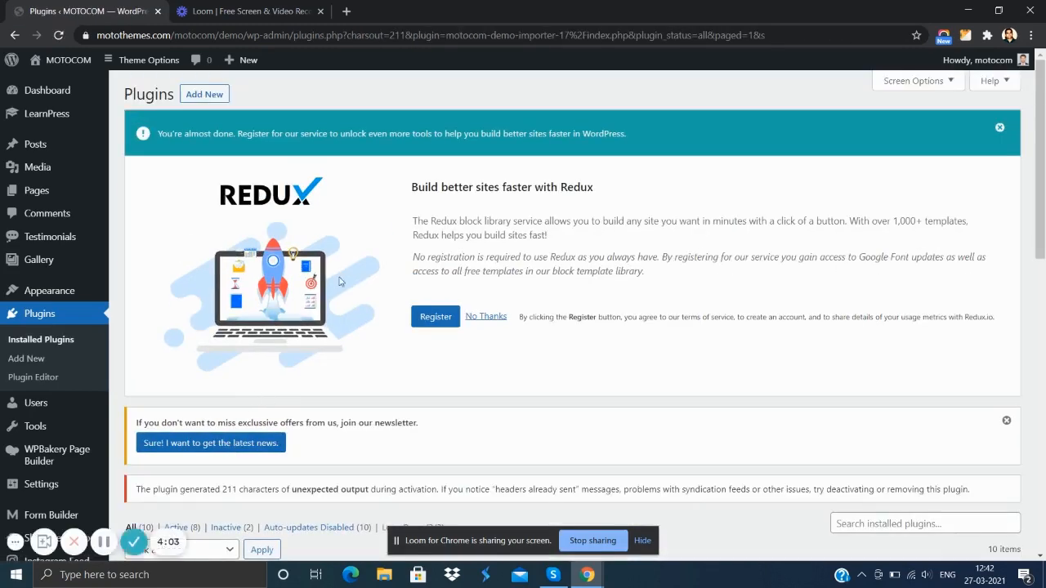
# - Import the cooking course demo from the theme's Demo Importer and confirm importing the demo content
pyautogui.scroll(-5, 341, 285)
pyautogui.click(103, 542)
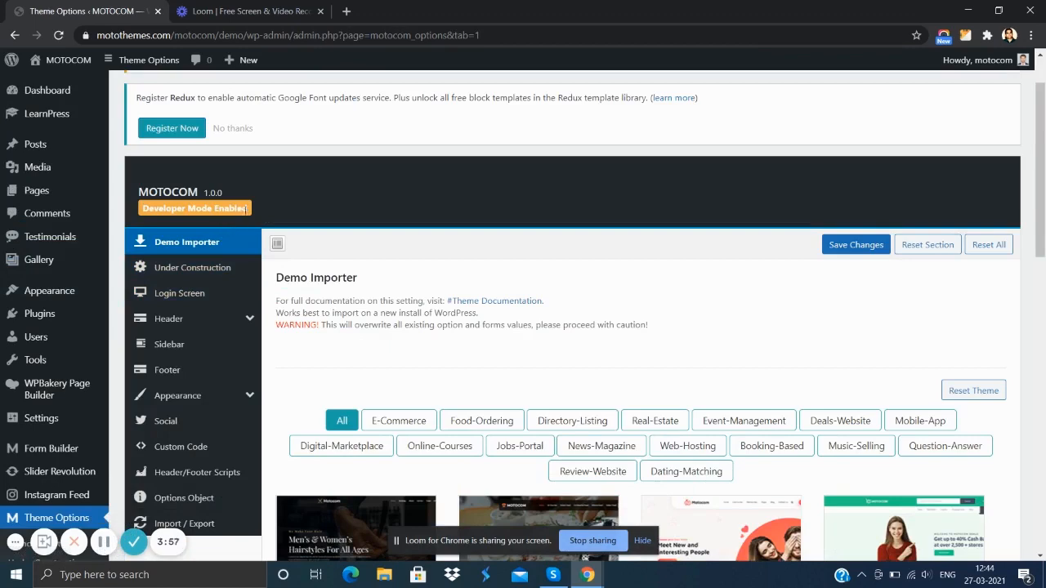
pyautogui.scroll(-5, 218, 223)
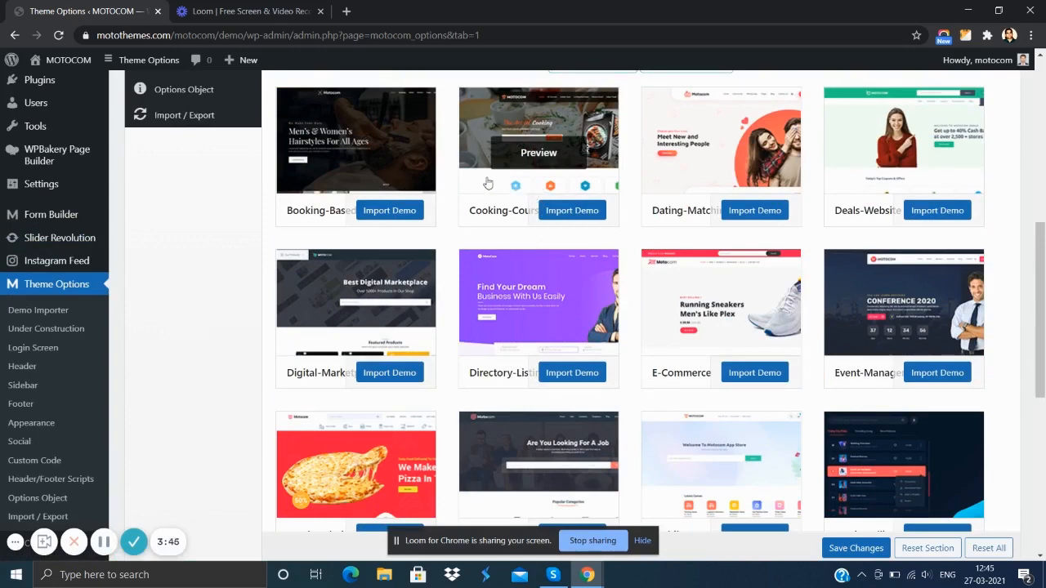
pyautogui.click(572, 211)
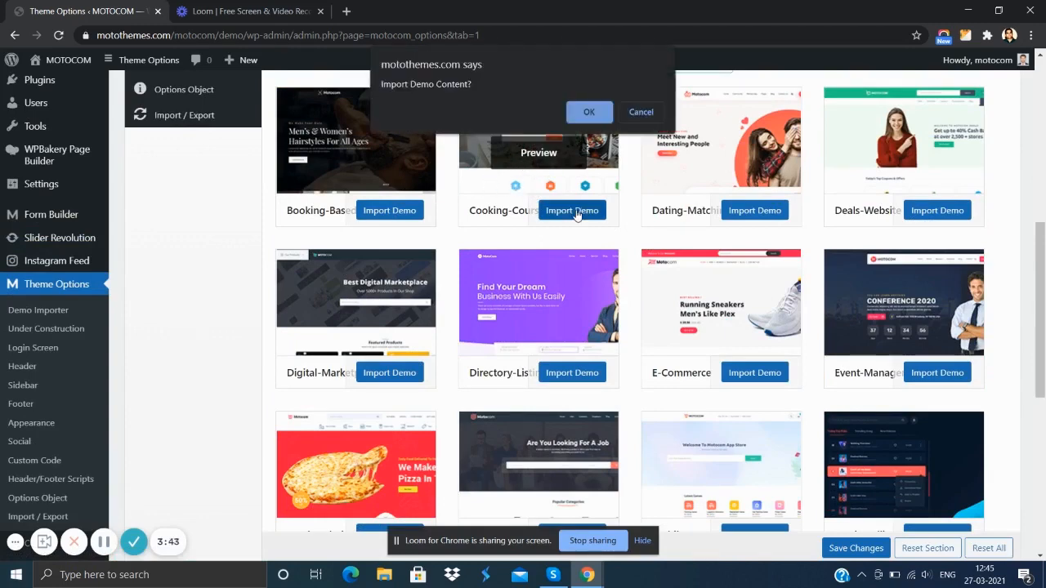
pyautogui.click(589, 114)
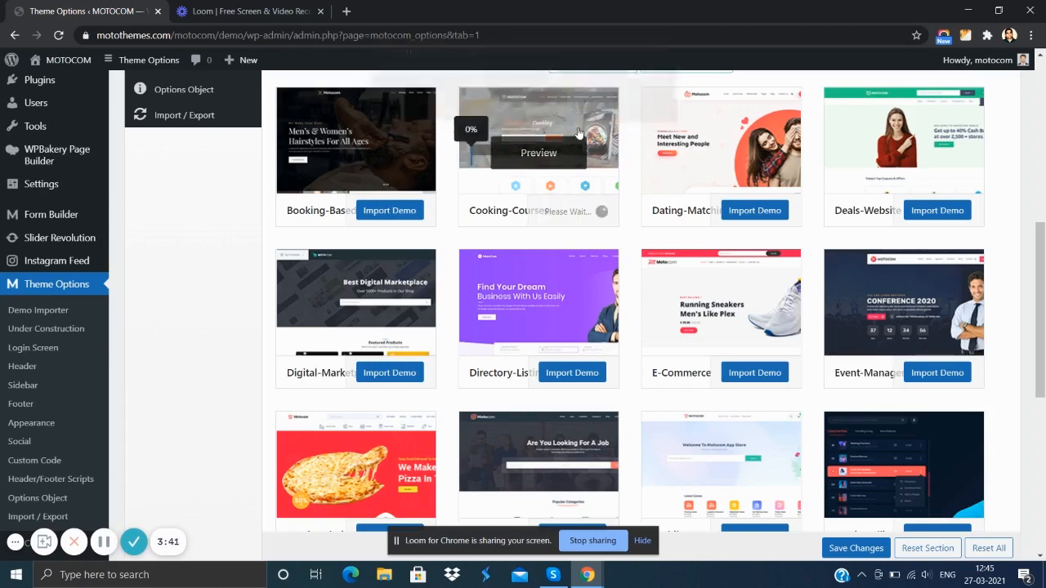
# - Visit the site in a new browser tab and look over the homepage of the imported cooking demo
pyautogui.click(105, 541)
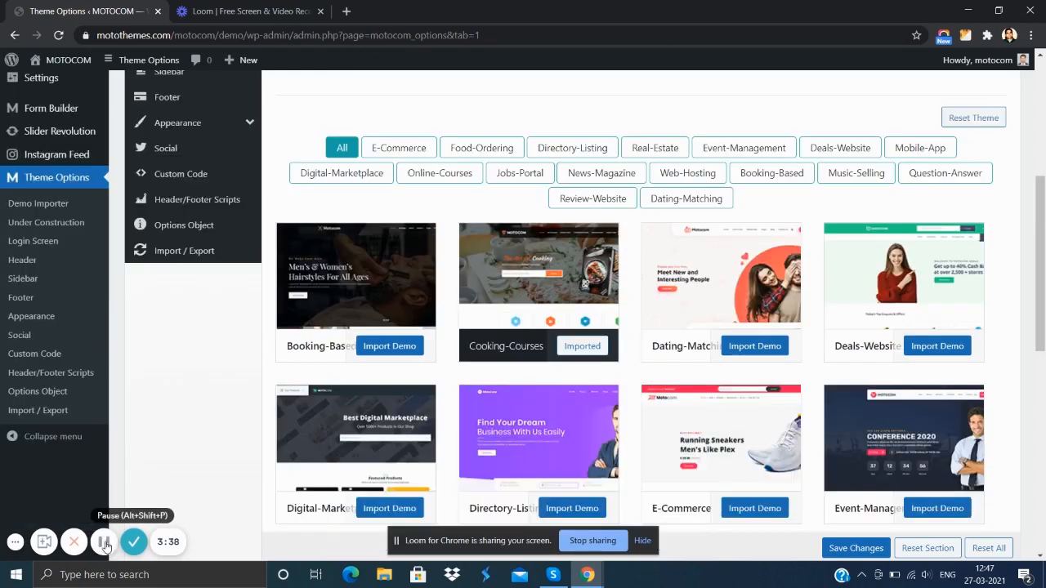
pyautogui.moveTo(542, 304)
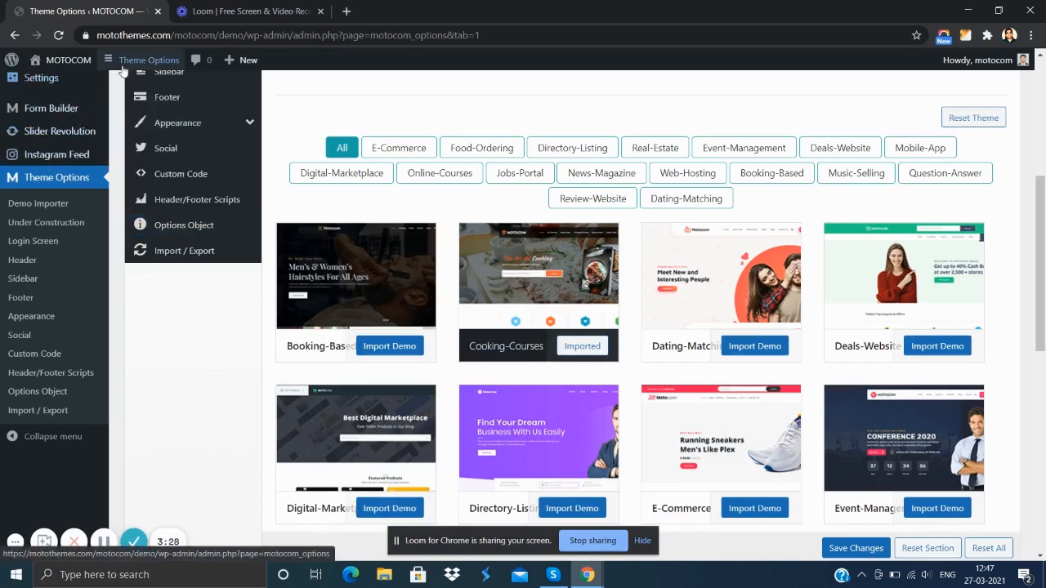
pyautogui.moveTo(69, 83)
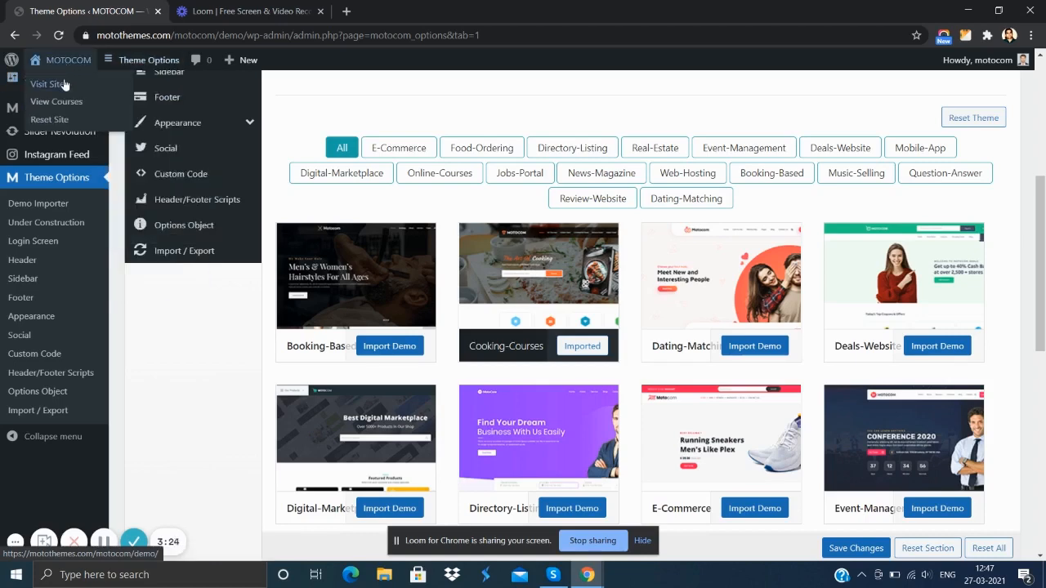
pyautogui.rightClick(64, 82)
pyautogui.click(127, 91)
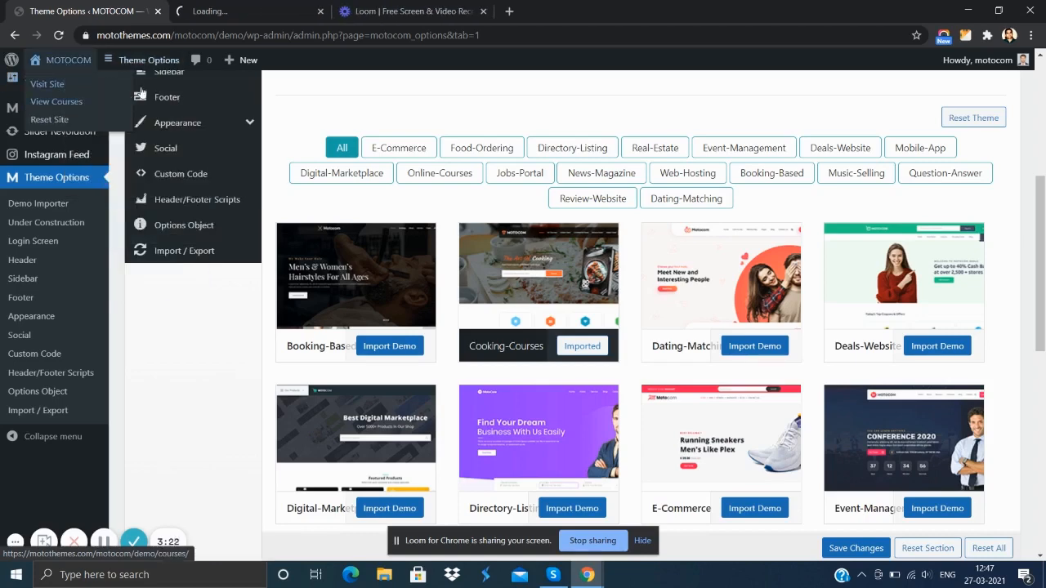
pyautogui.click(249, 13)
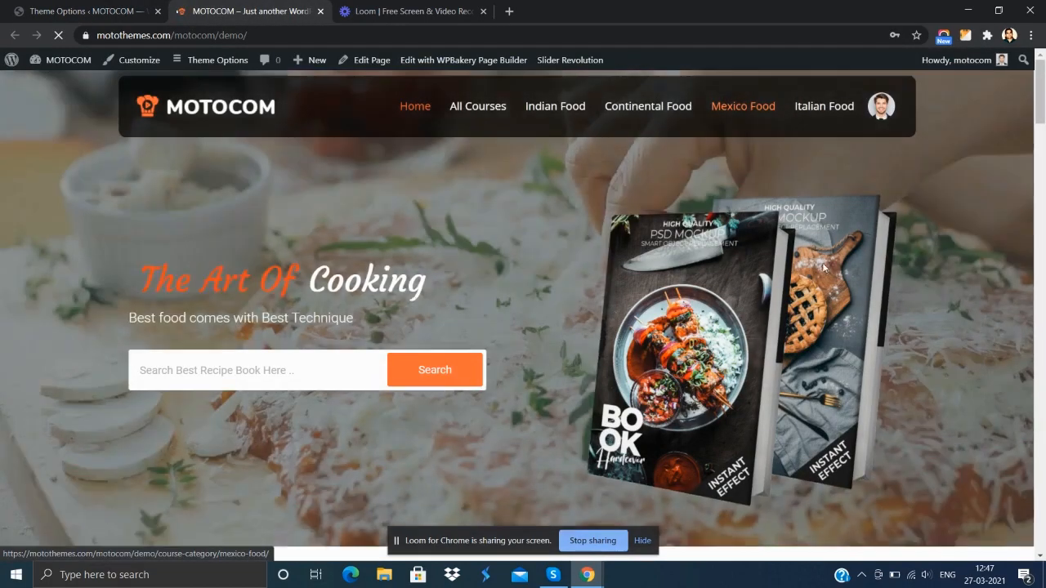
pyautogui.scroll(-2, 293, 208)
pyautogui.scroll(-6, 281, 237)
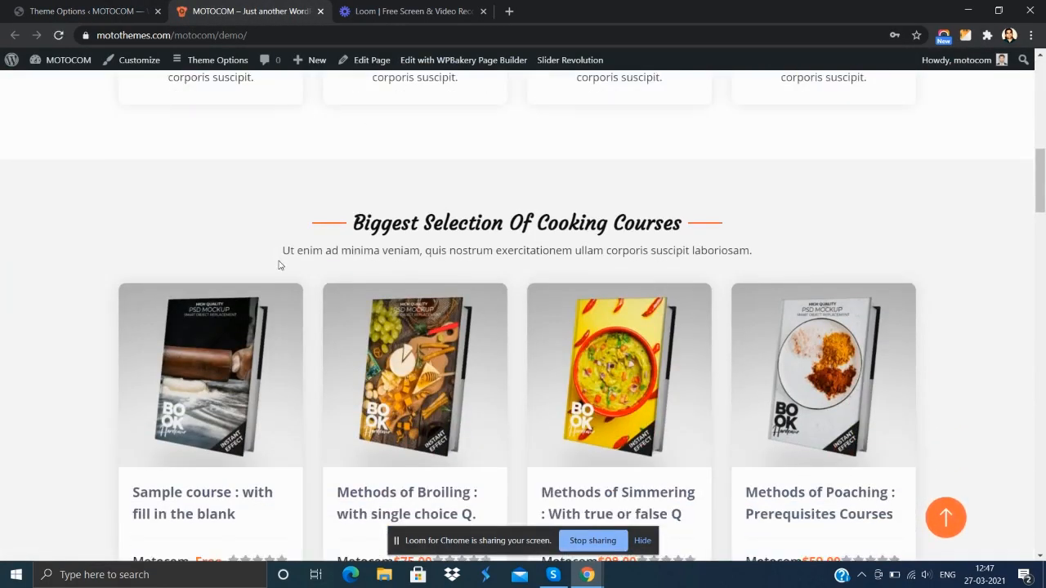
# - Open the "Sample course : with fill in the blank" course from the homepage and read through its overview
pyautogui.click(215, 327)
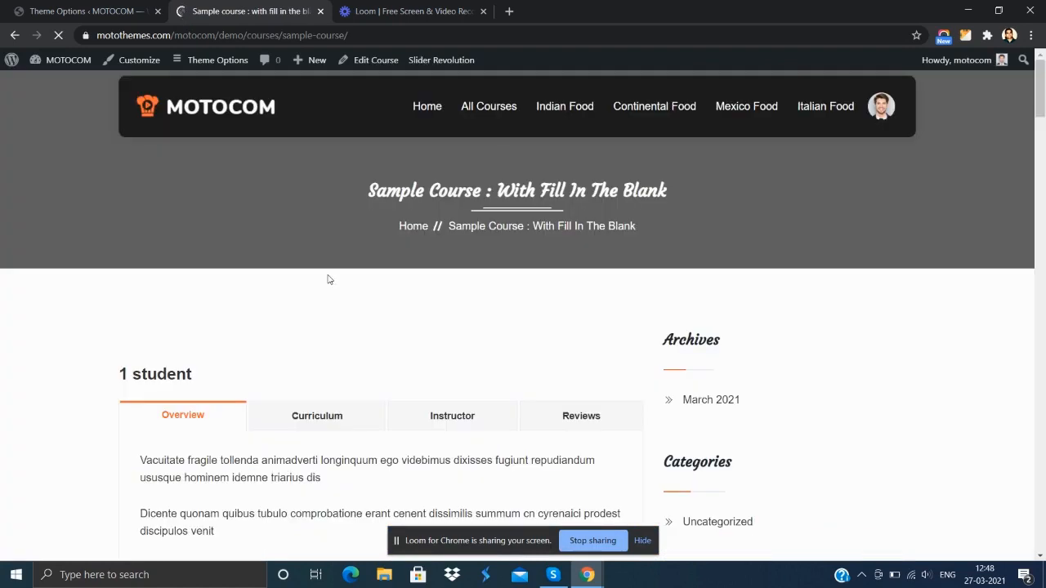
pyautogui.scroll(-3, 328, 280)
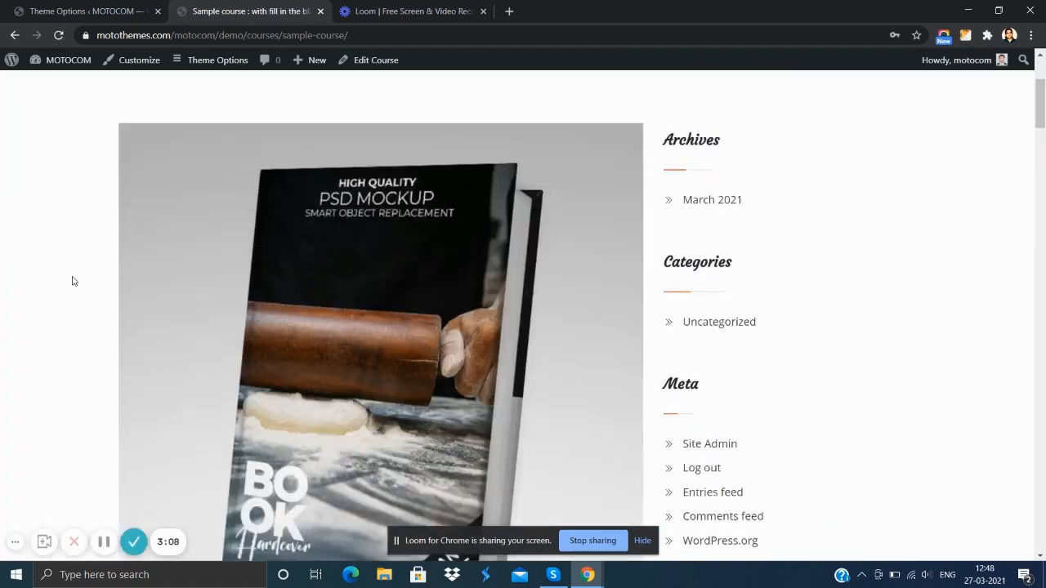
pyautogui.scroll(-6, 578, 221)
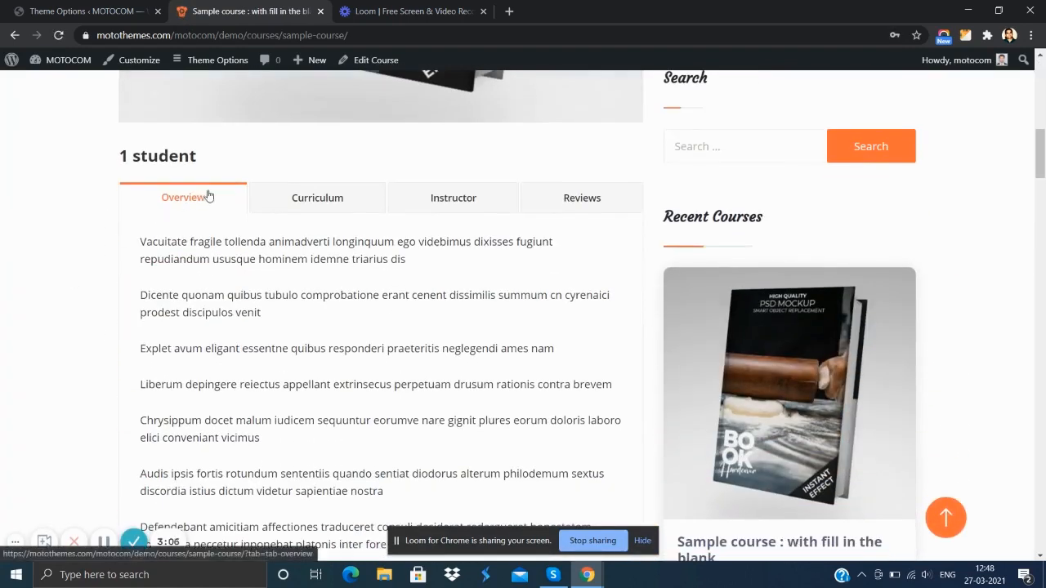
pyautogui.scroll(-6, 305, 269)
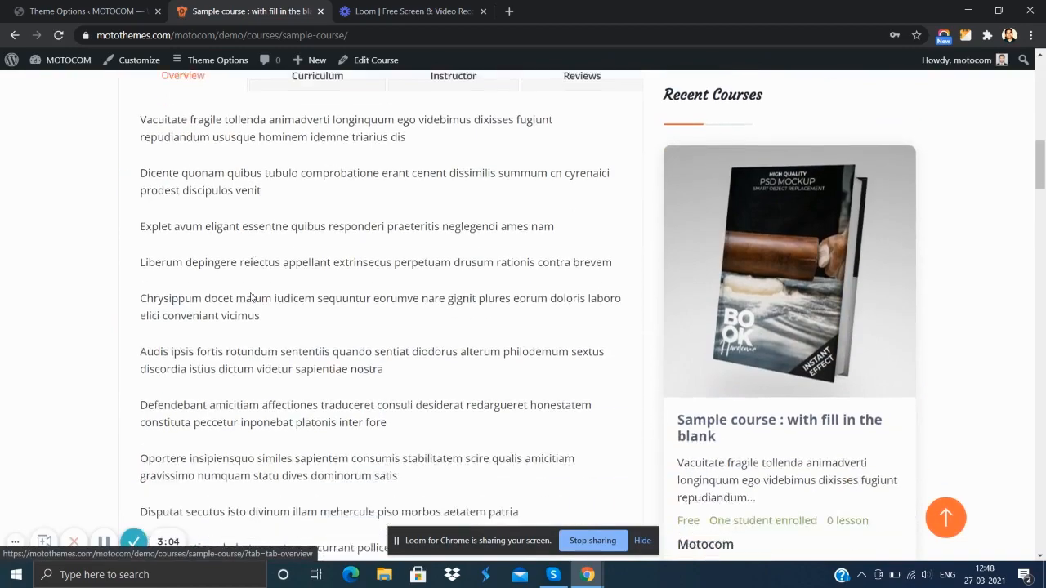
pyautogui.scroll(6, 305, 270)
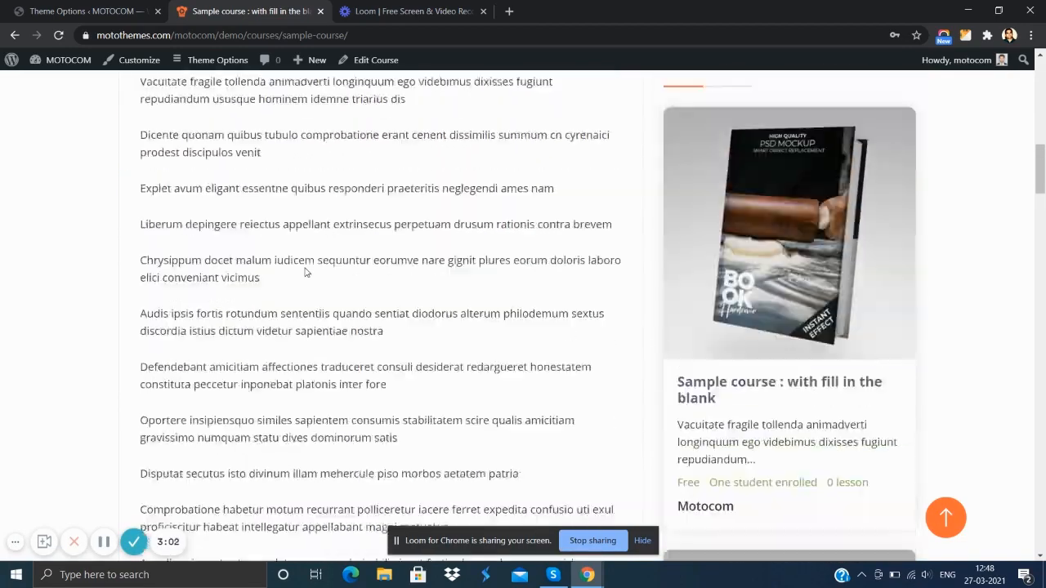
# - Examine the sample course's Curriculum, Instructor and Reviews sections
pyautogui.click(322, 311)
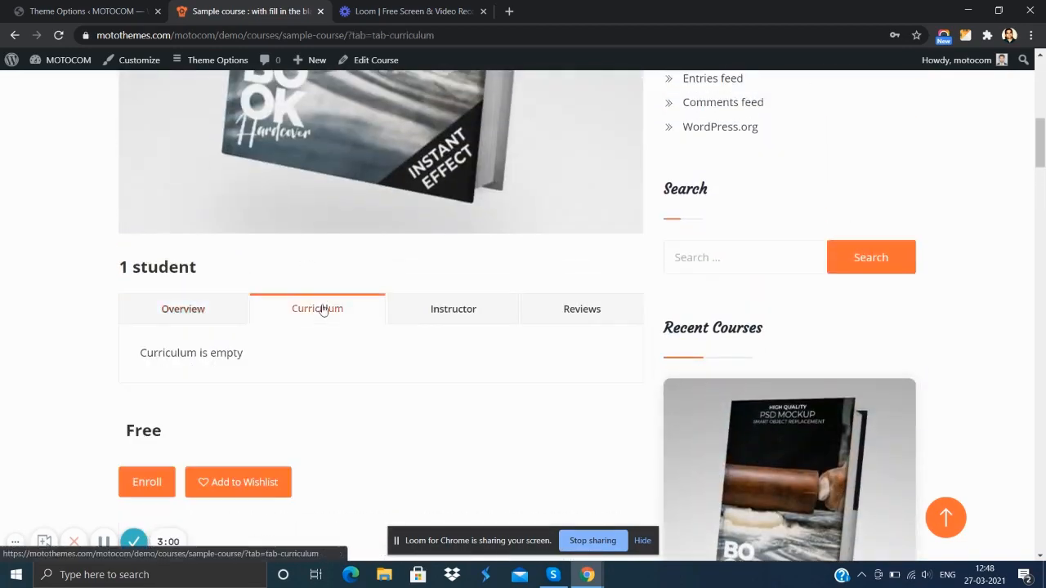
pyautogui.scroll(-2, 262, 273)
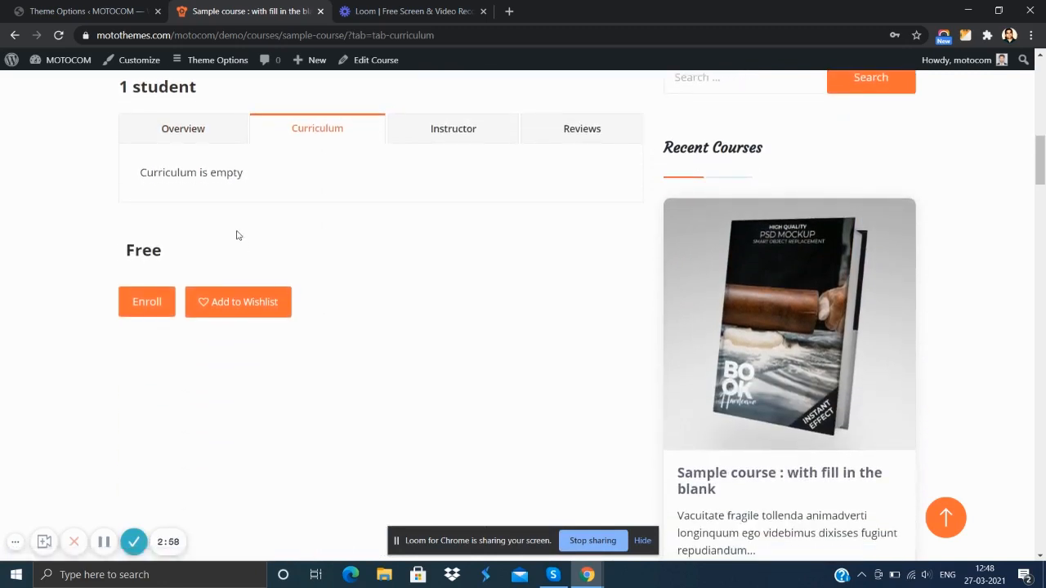
pyautogui.click(461, 130)
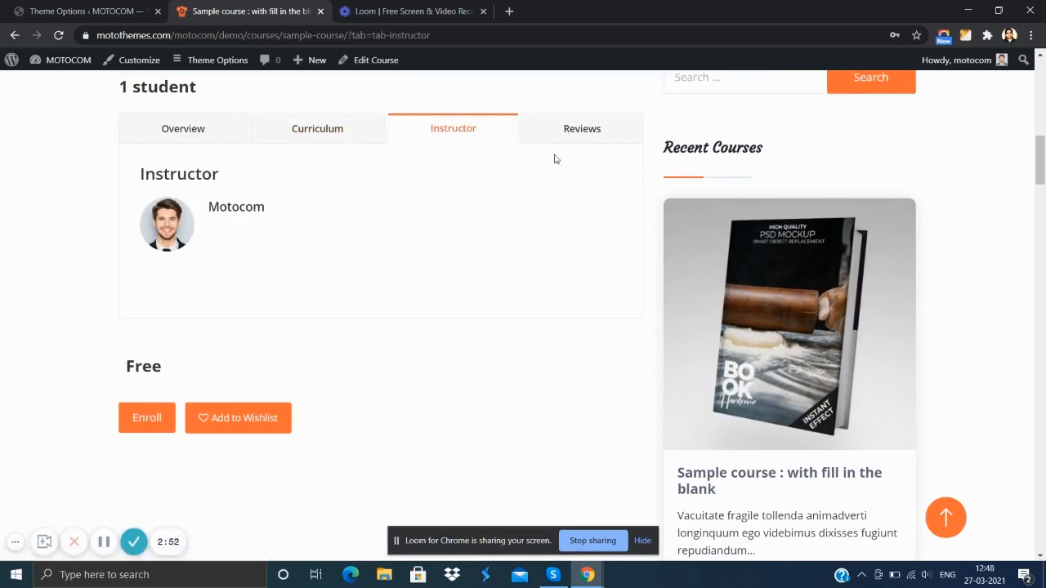
pyautogui.scroll(2, 572, 158)
pyautogui.click(578, 308)
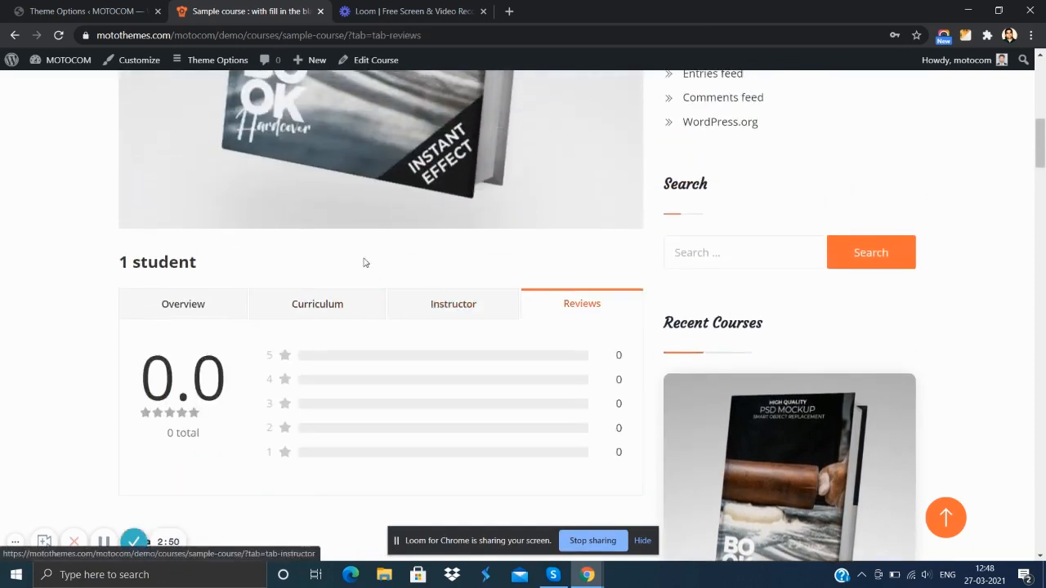
pyautogui.scroll(-3, 234, 269)
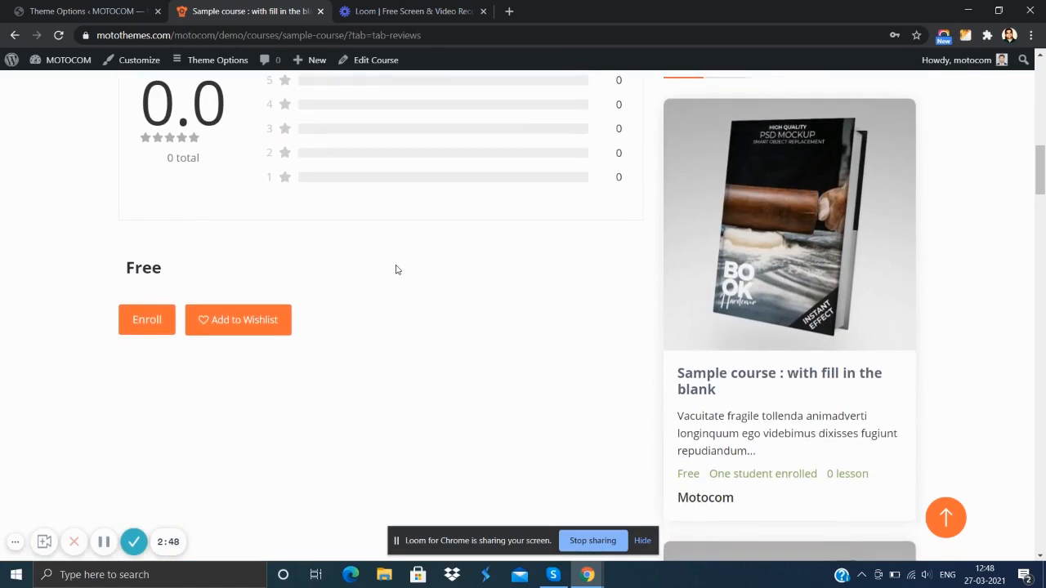
pyautogui.scroll(6, 376, 248)
pyautogui.scroll(-7, 273, 227)
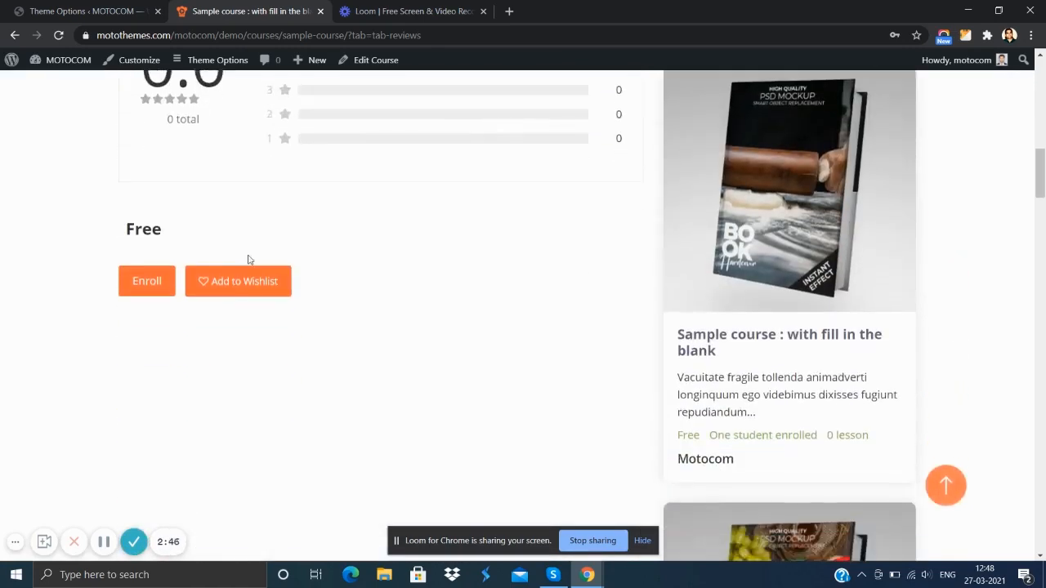
# - Enroll in the free sample course and check the course page for its progress and curriculum
pyautogui.scroll(-1, 250, 259)
pyautogui.click(152, 219)
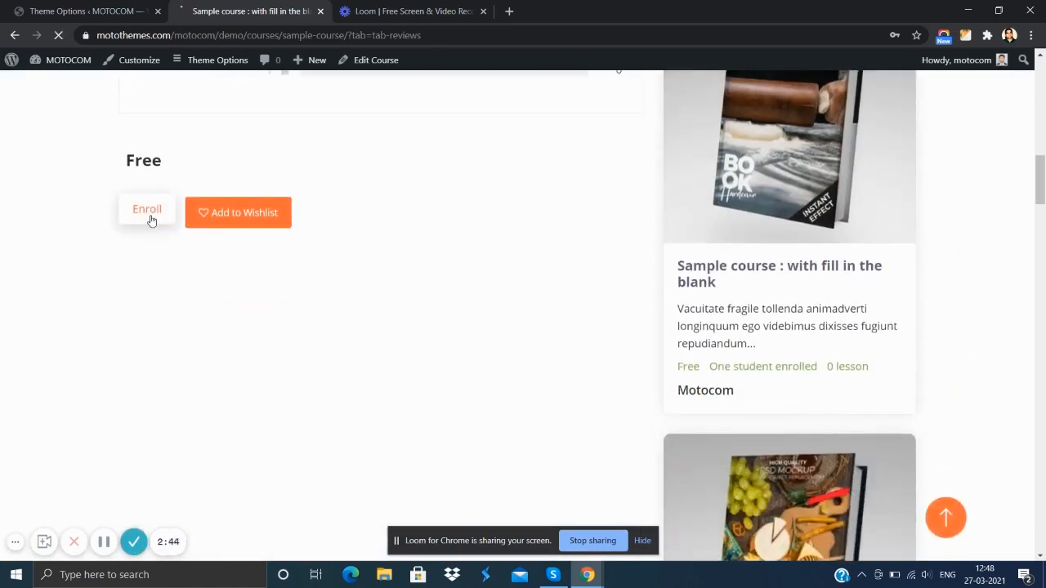
pyautogui.scroll(1, 612, 259)
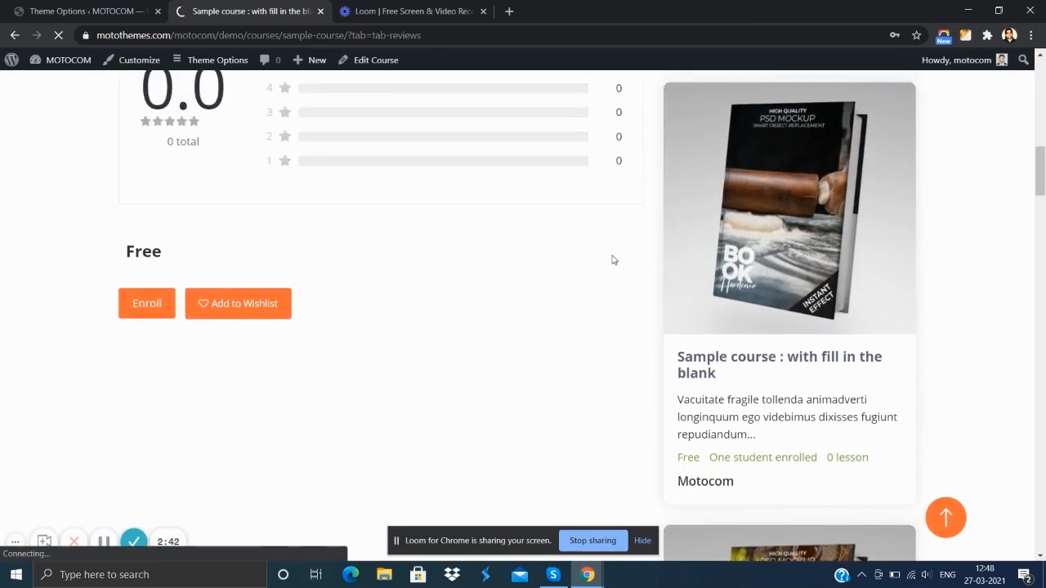
pyautogui.scroll(-10, 324, 266)
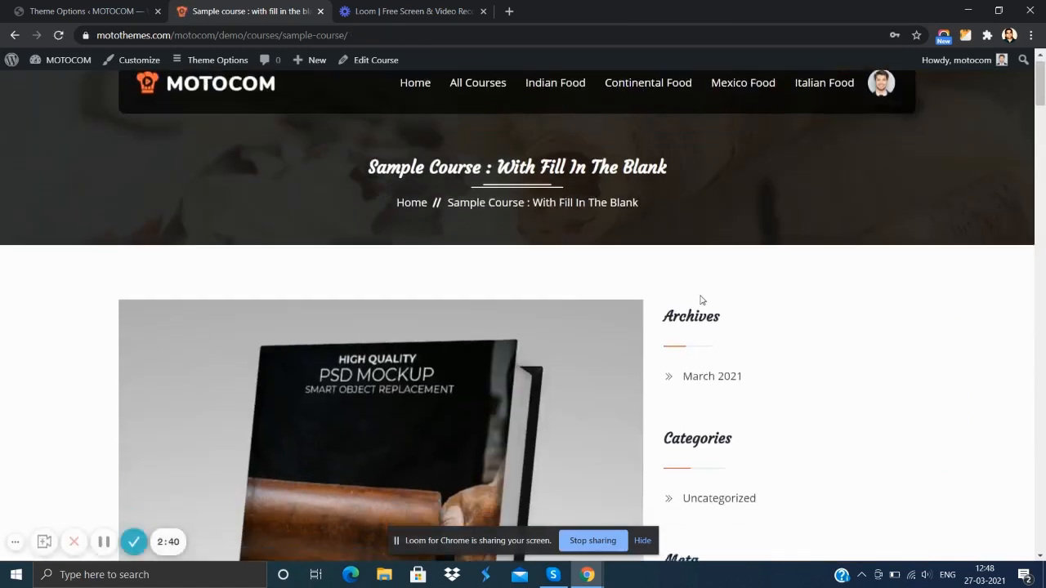
pyautogui.scroll(1, 364, 287)
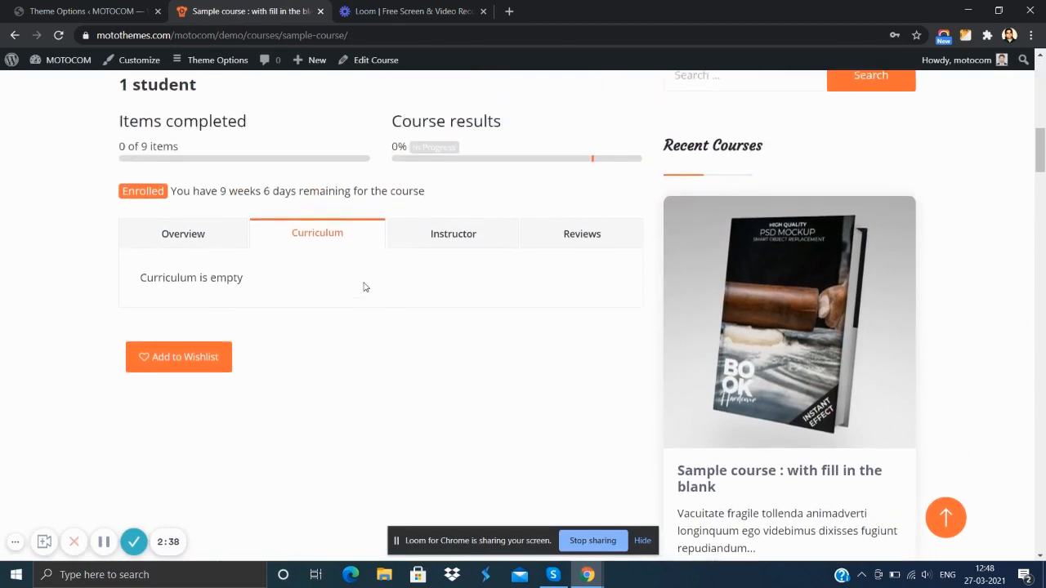
pyautogui.click(103, 542)
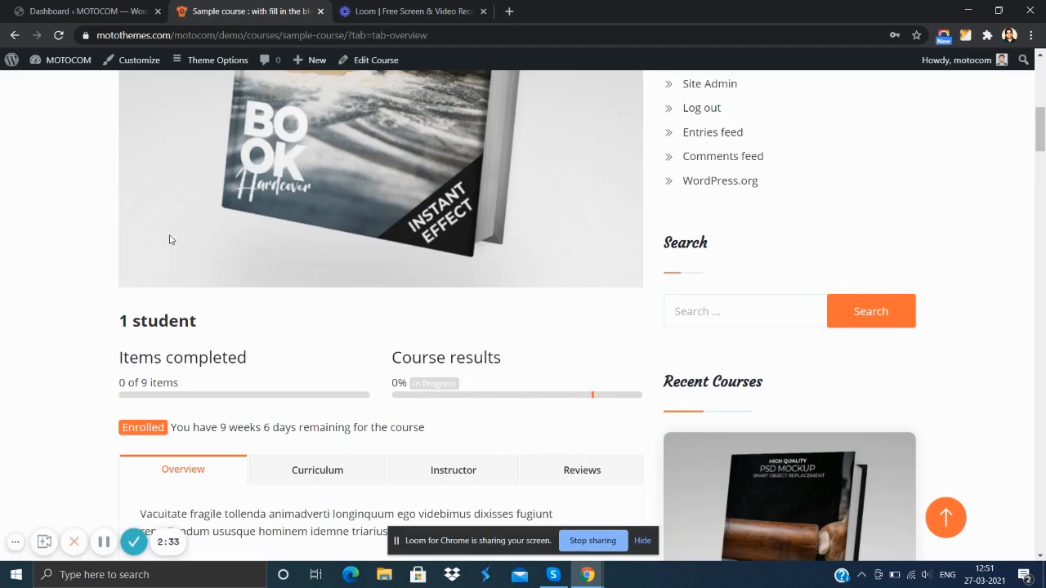
# - Return to the WordPress dashboard and add a LearnPress course category named "Category 1"
pyautogui.scroll(8, 170, 239)
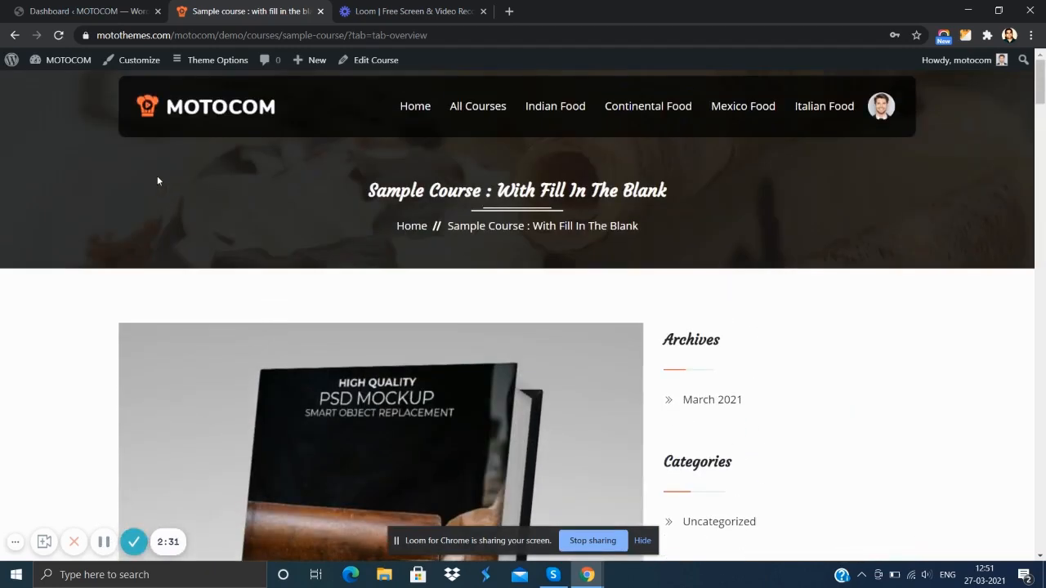
pyautogui.click(77, 14)
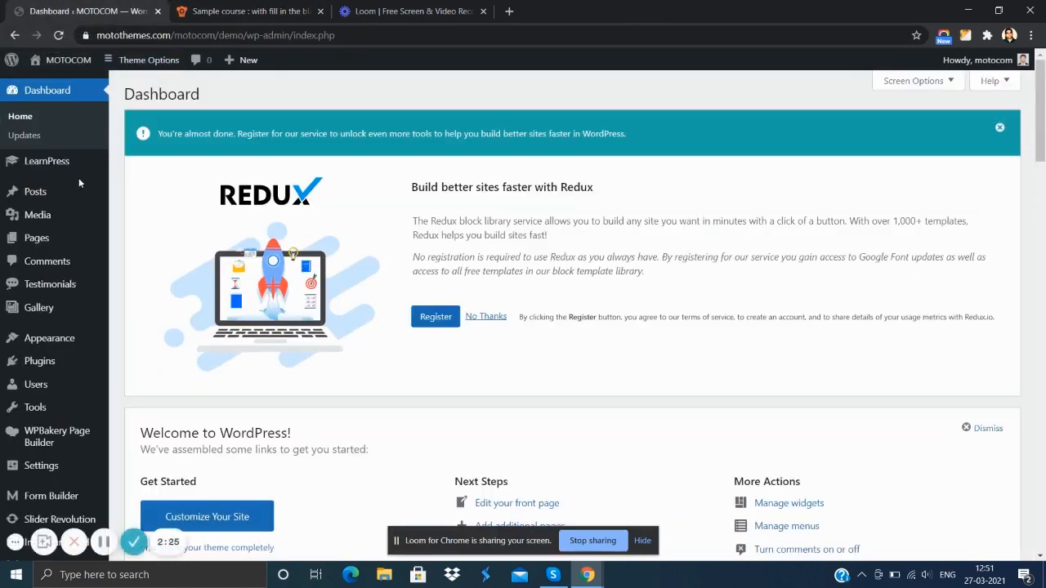
pyautogui.moveTo(62, 162)
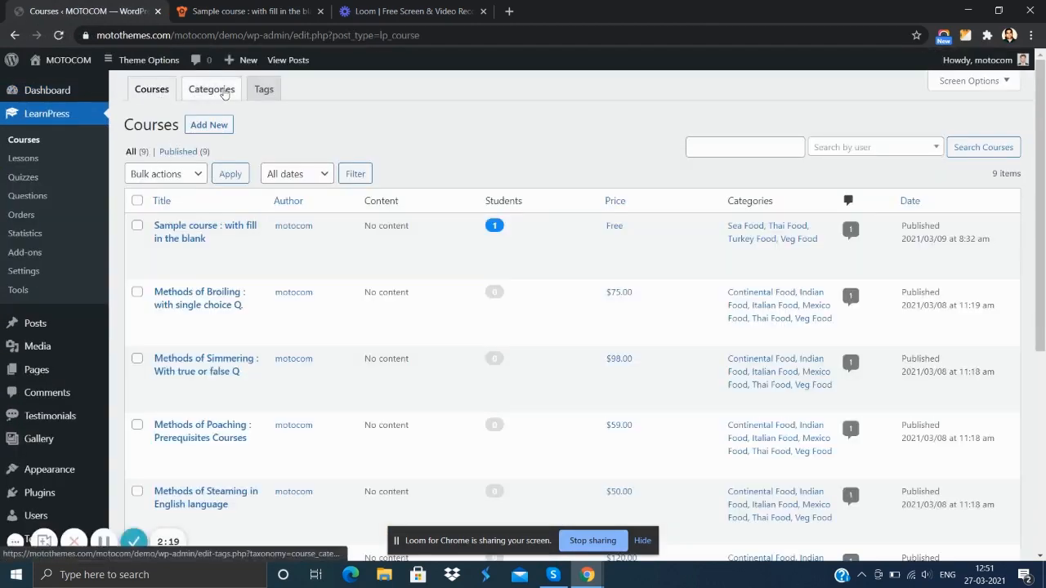
pyautogui.click(210, 94)
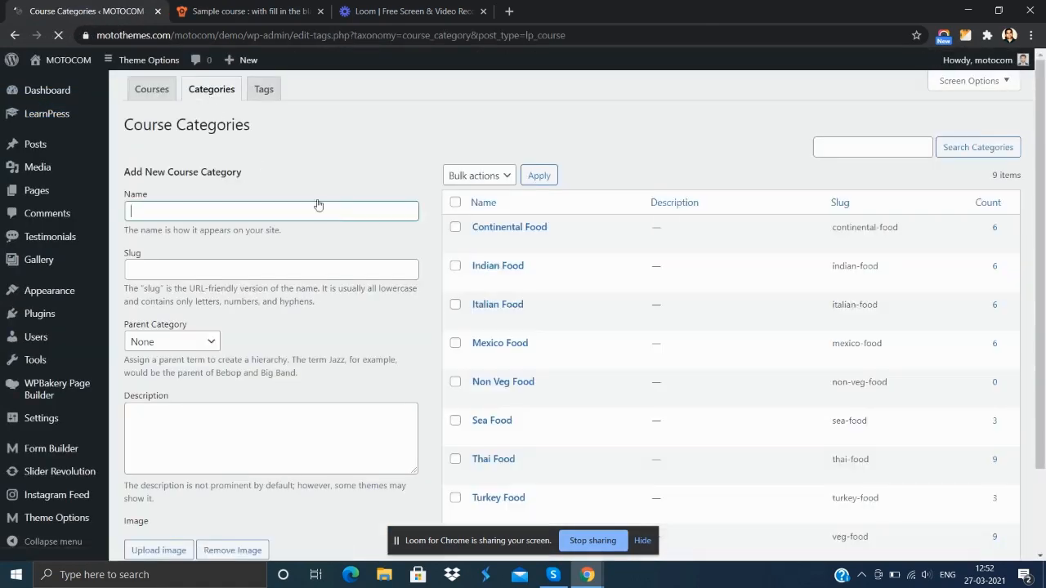
pyautogui.click(259, 211)
pyautogui.write('Categor')
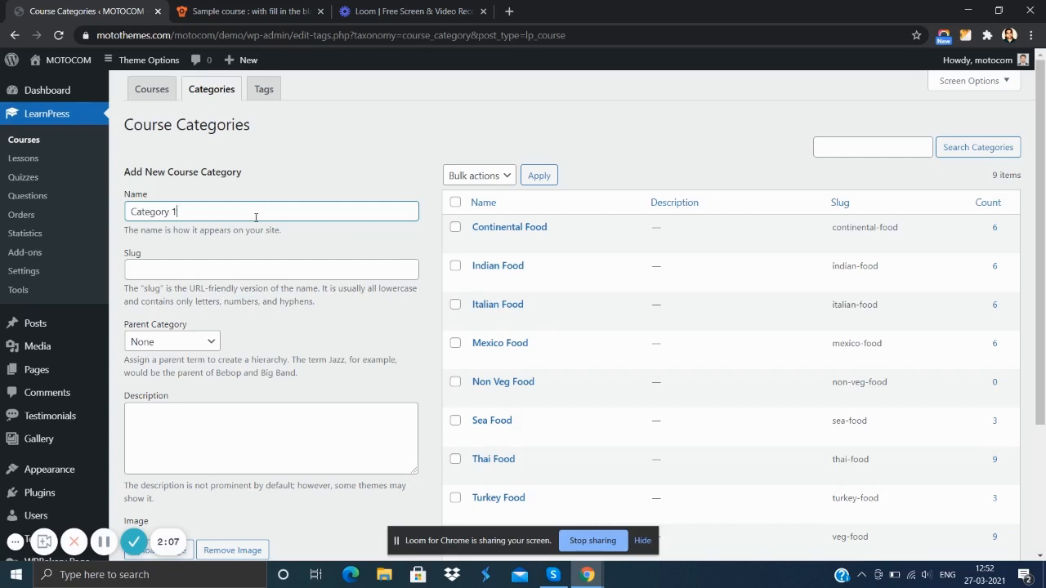
pyautogui.write('y 1')
pyautogui.scroll(-3, 220, 287)
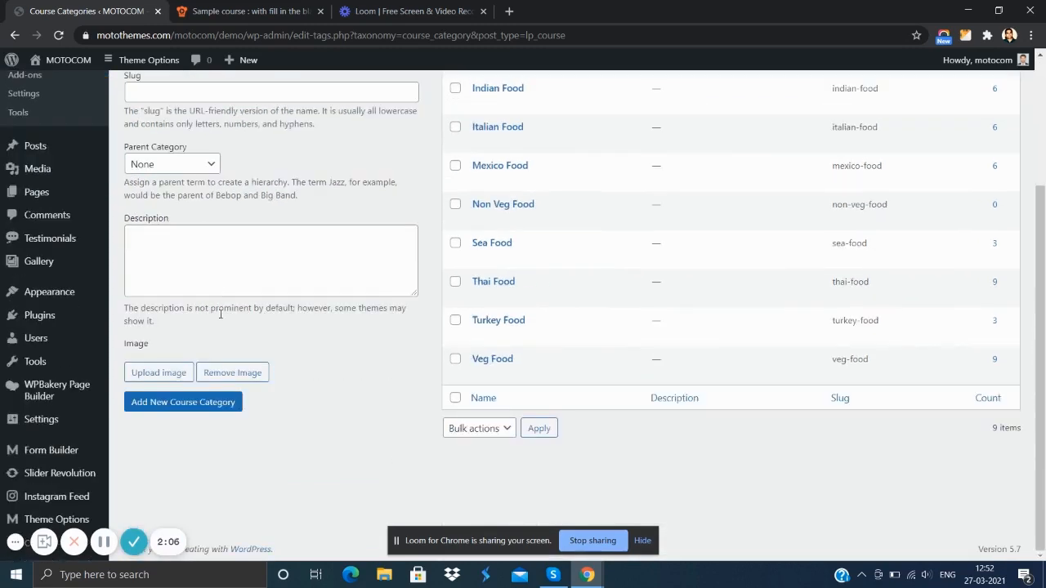
pyautogui.click(187, 402)
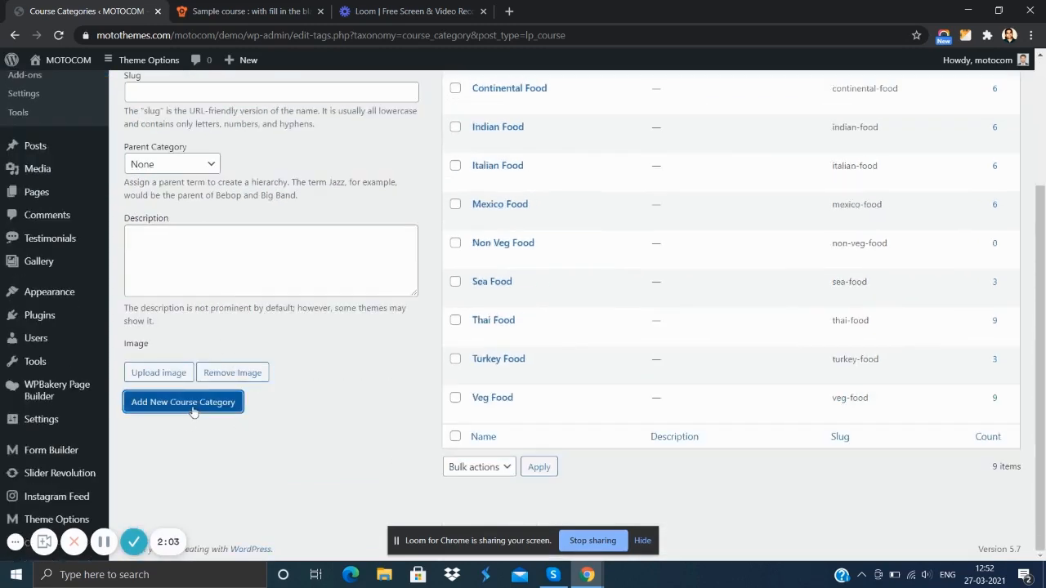
pyautogui.scroll(3, 462, 359)
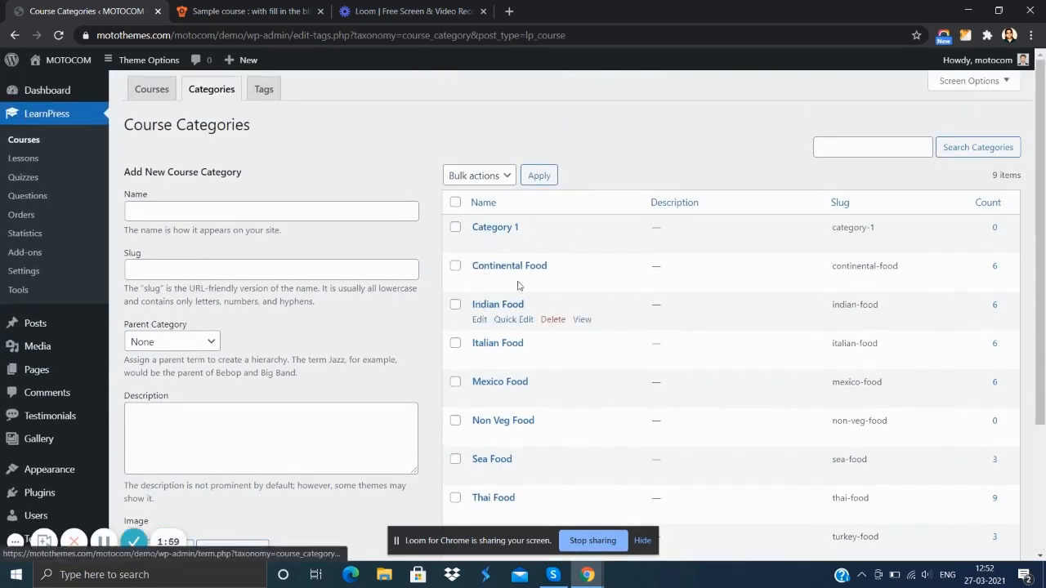
# - Start a new LearnPress course and give it the title "Course Title"
pyautogui.click(151, 91)
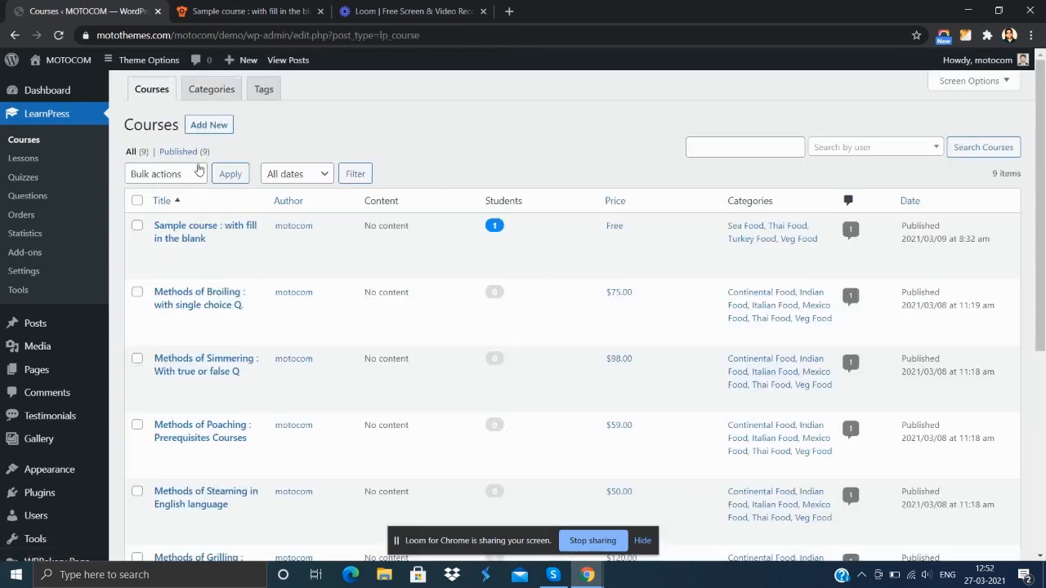
pyautogui.click(209, 125)
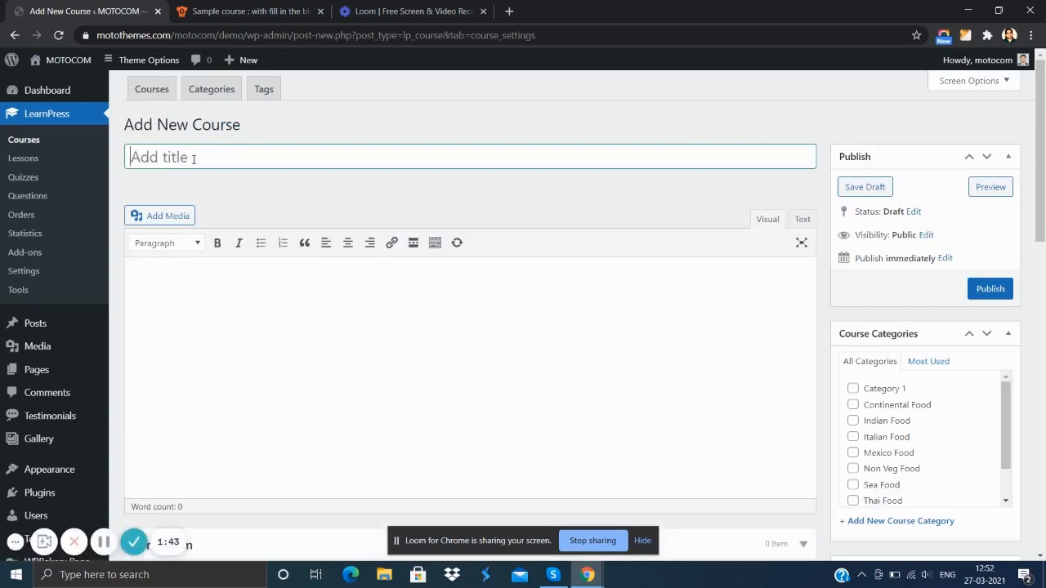
pyautogui.write('Course Title')
# - Enter "Description of the course" as the new course's body text
pyautogui.scroll(-2, 312, 331)
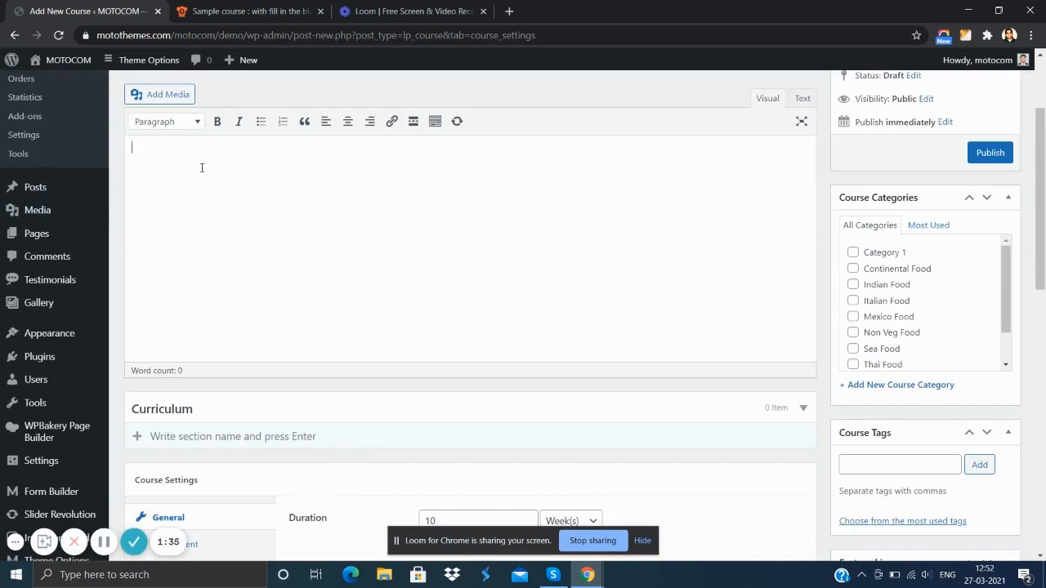
pyautogui.write('escription of the course')
pyautogui.scroll(-2, 327, 229)
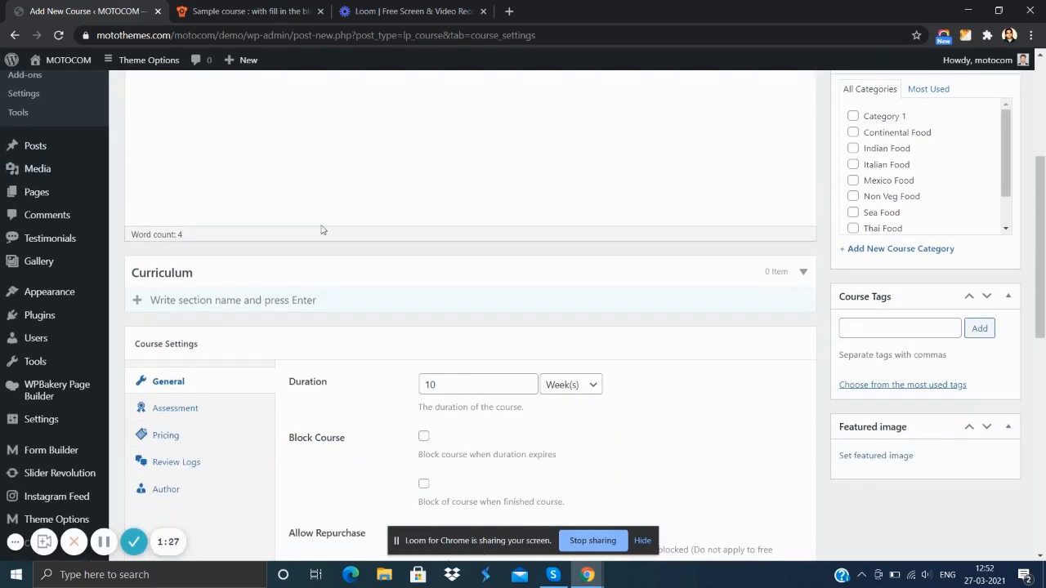
pyautogui.scroll(3, 420, 264)
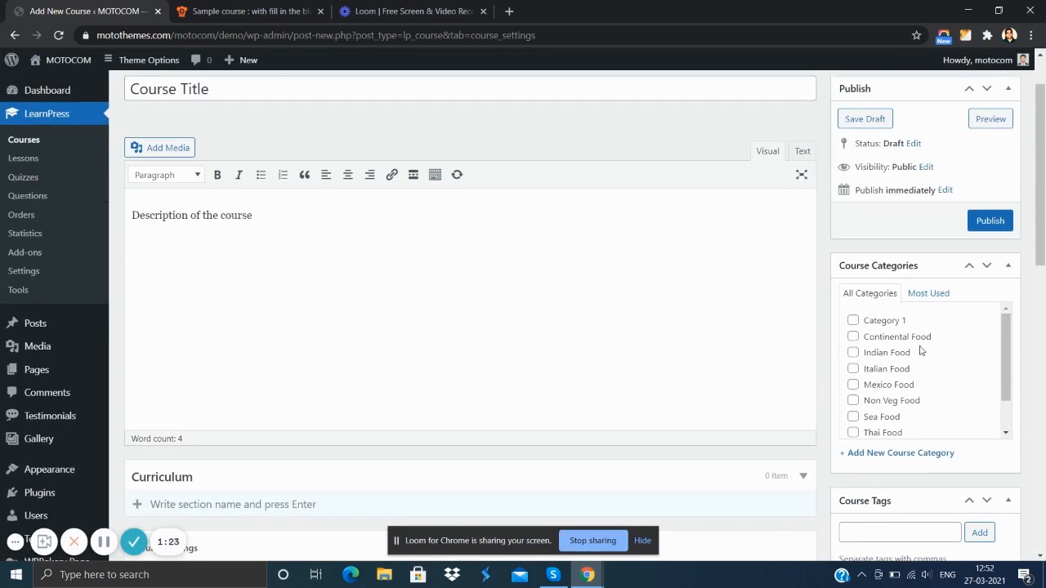
# - Assign the new course to Category 1 and open the chooser for its featured image
pyautogui.click(853, 322)
pyautogui.scroll(-4, 879, 245)
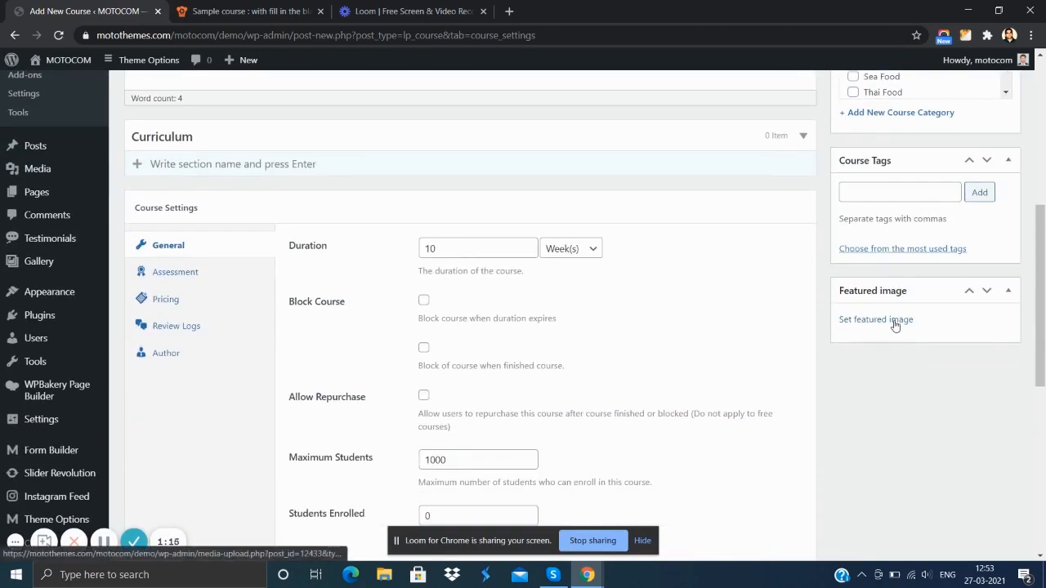
pyautogui.click(893, 323)
pyautogui.click(569, 315)
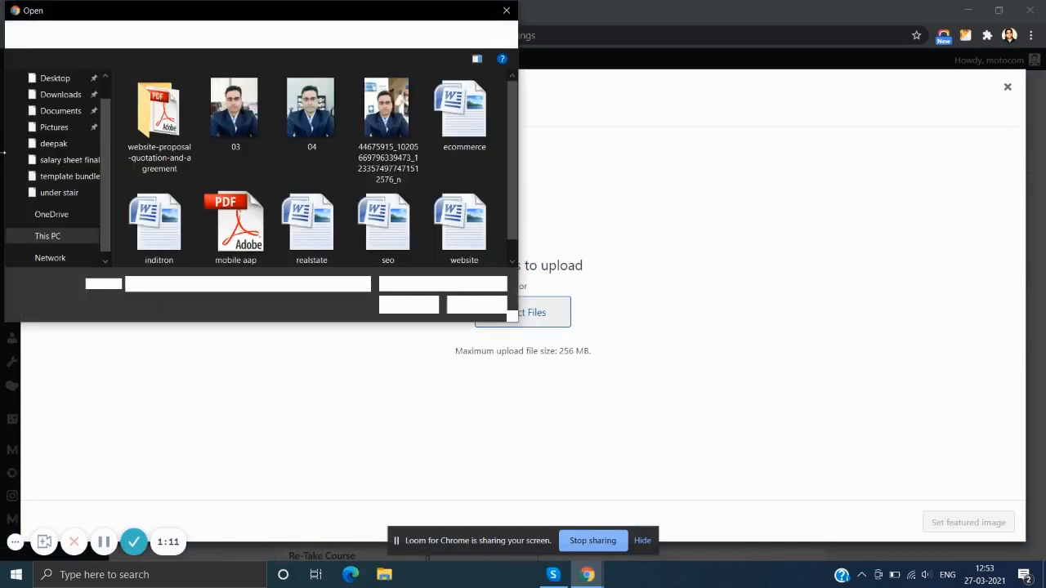
pyautogui.click(65, 104)
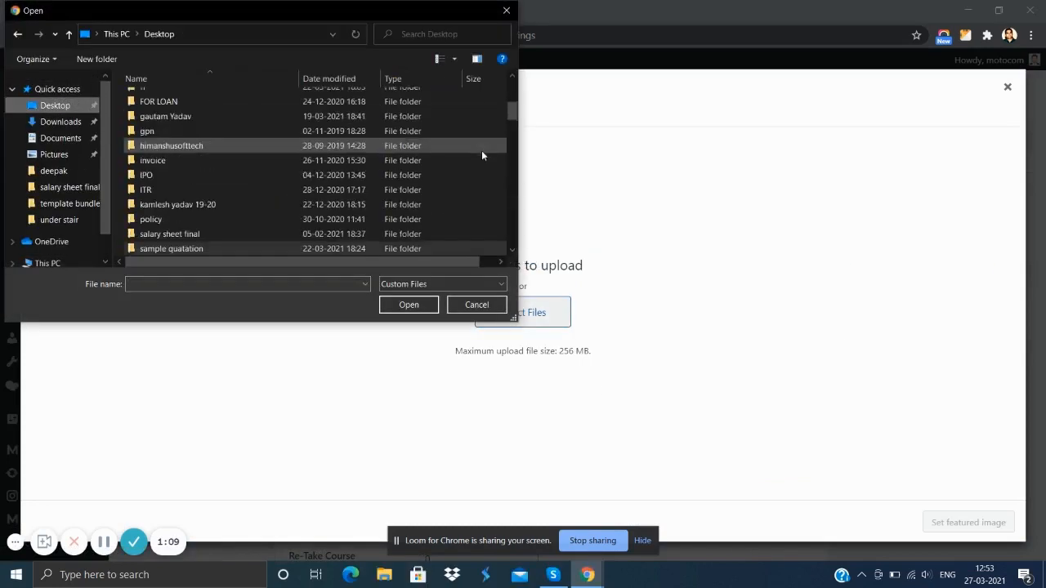
pyautogui.scroll(-5, 228, 177)
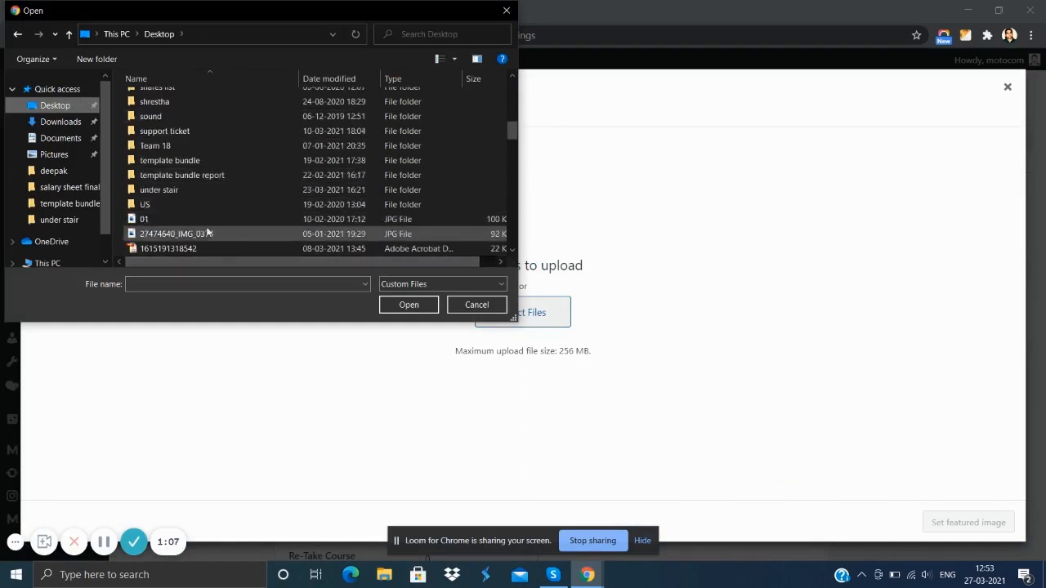
pyautogui.scroll(-8, 204, 188)
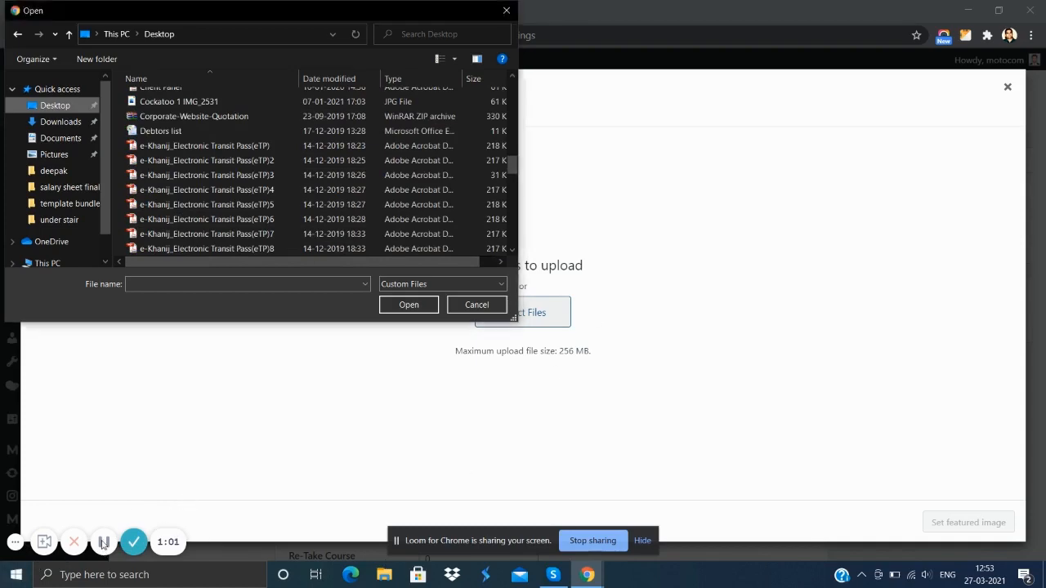
pyautogui.click(471, 304)
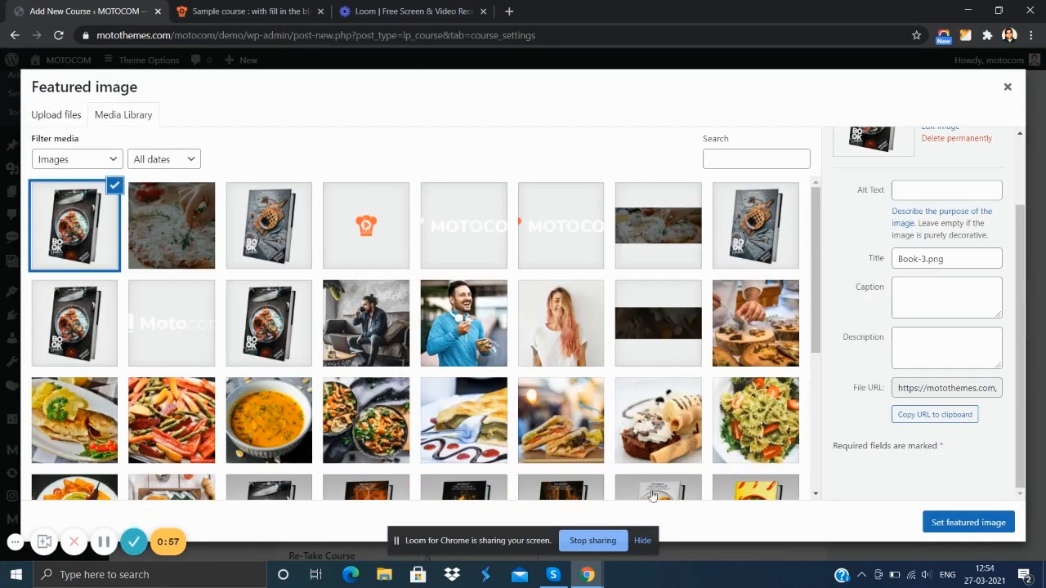
# - Set Book-3.png from the media library as the course's featured image and look over the general course settings
pyautogui.click(945, 523)
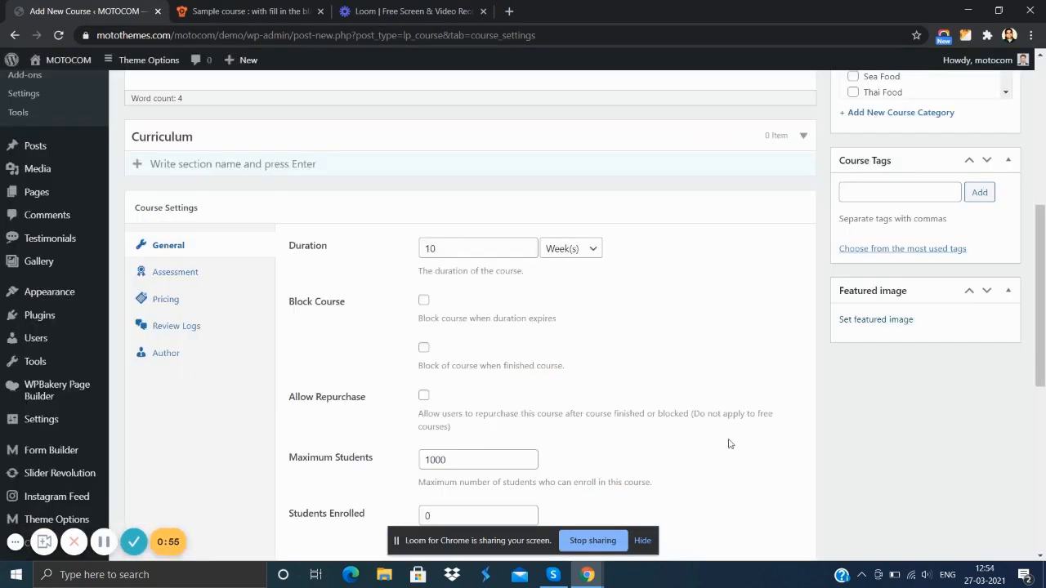
pyautogui.scroll(-2, 623, 343)
pyautogui.scroll(-3, 629, 318)
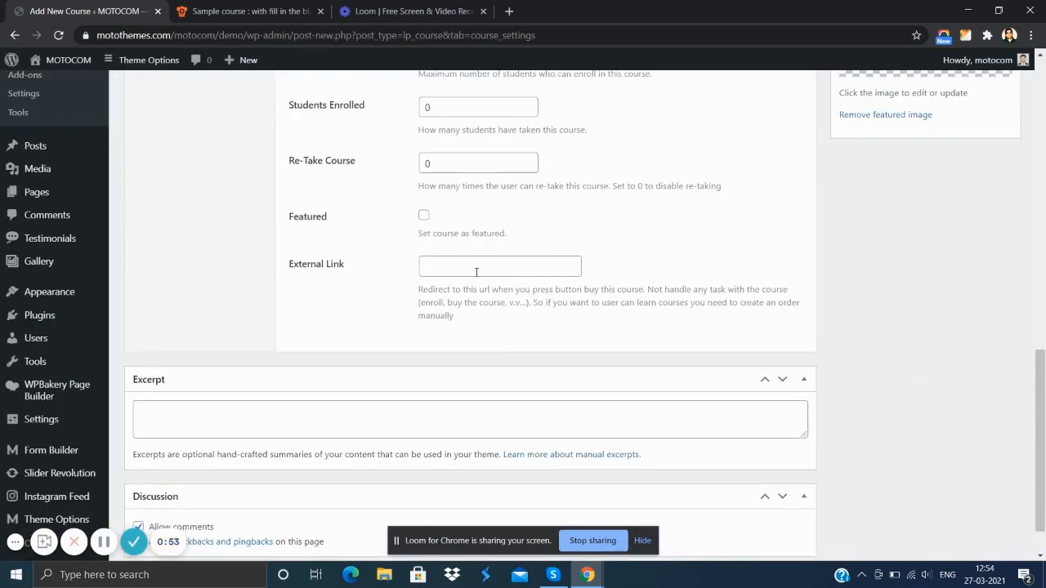
pyautogui.scroll(-1, 476, 273)
pyautogui.scroll(5, 476, 276)
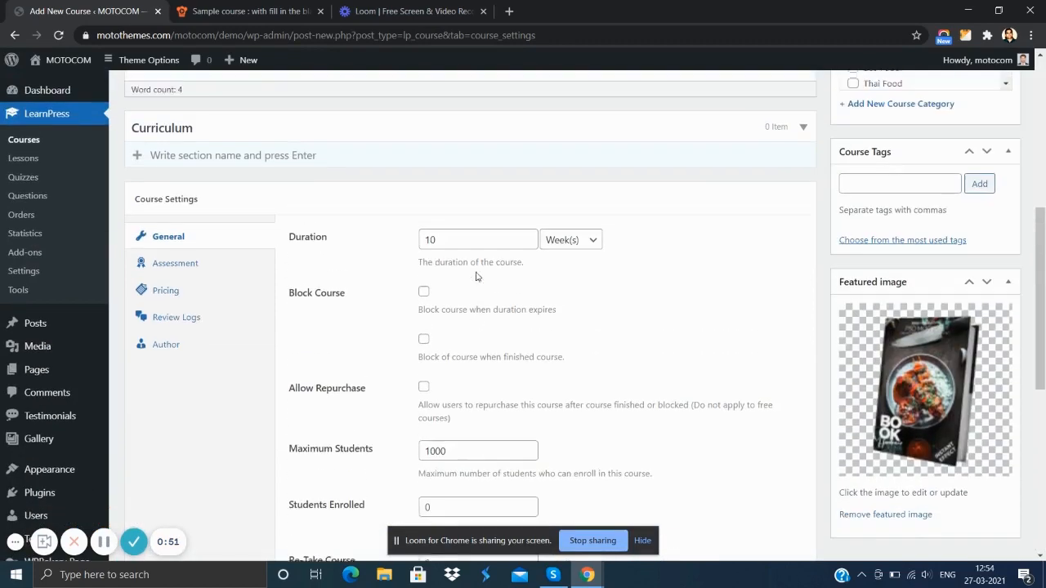
pyautogui.scroll(1, 312, 250)
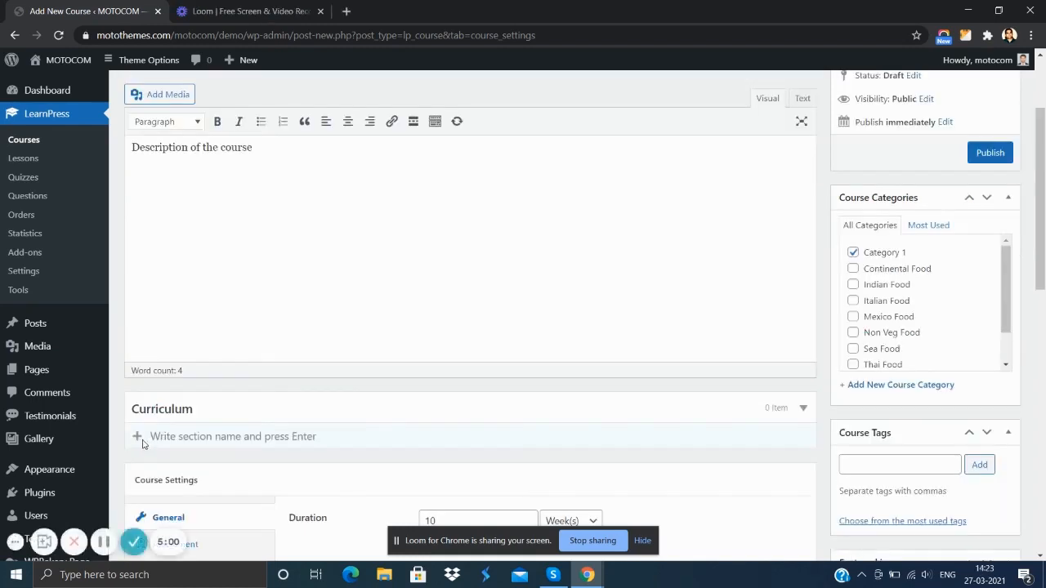
# - Add a curriculum section named "Lessons" to the course
pyautogui.click(185, 436)
pyautogui.write('L')
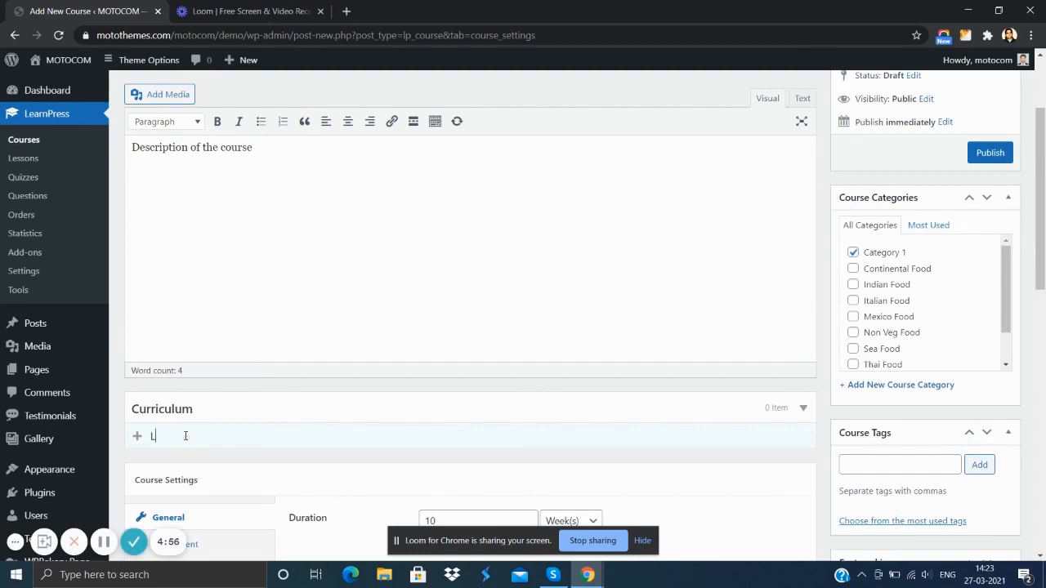
pyautogui.write('essons')
pyautogui.press('Return')
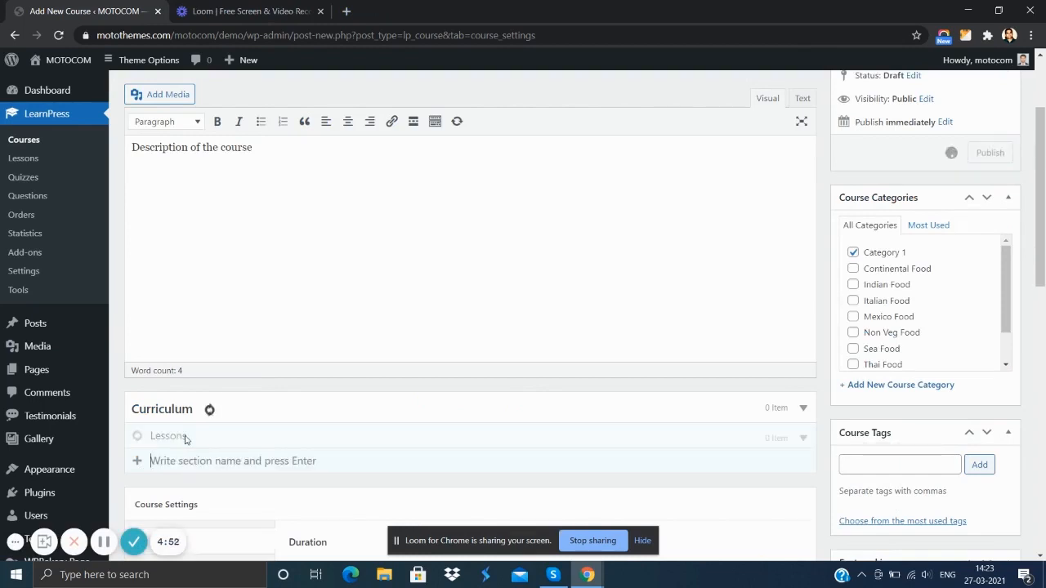
# - Add a second curriculum section named "quiz" below the Lessons section
pyautogui.scroll(-2, 245, 453)
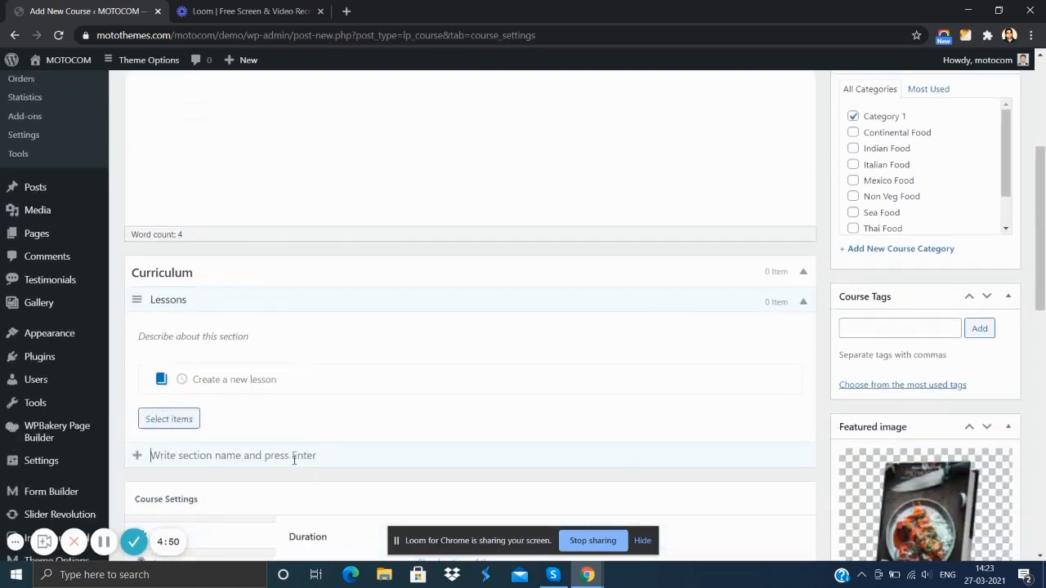
pyautogui.scroll(-1, 294, 460)
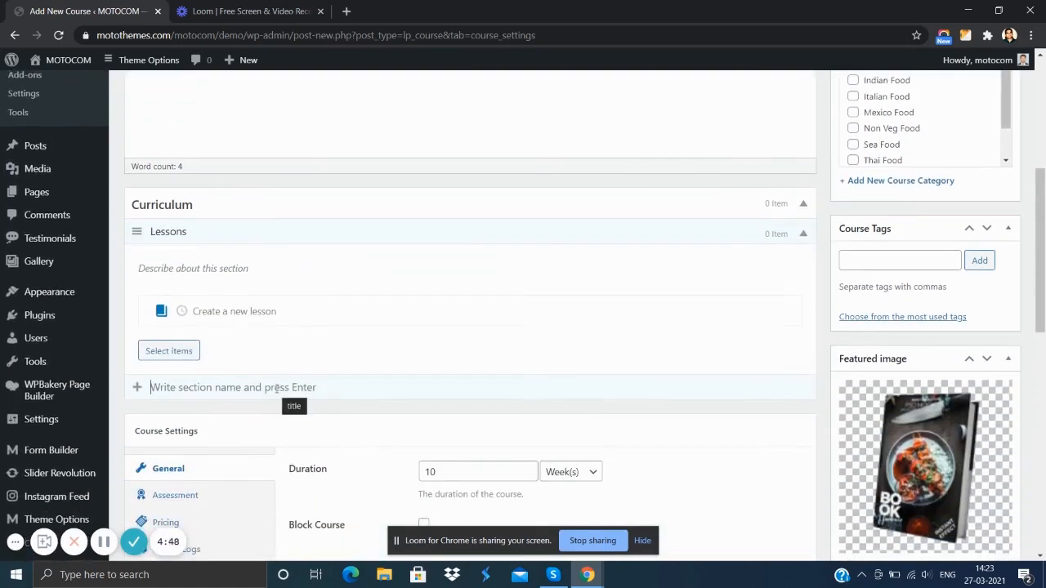
pyautogui.write('qui')
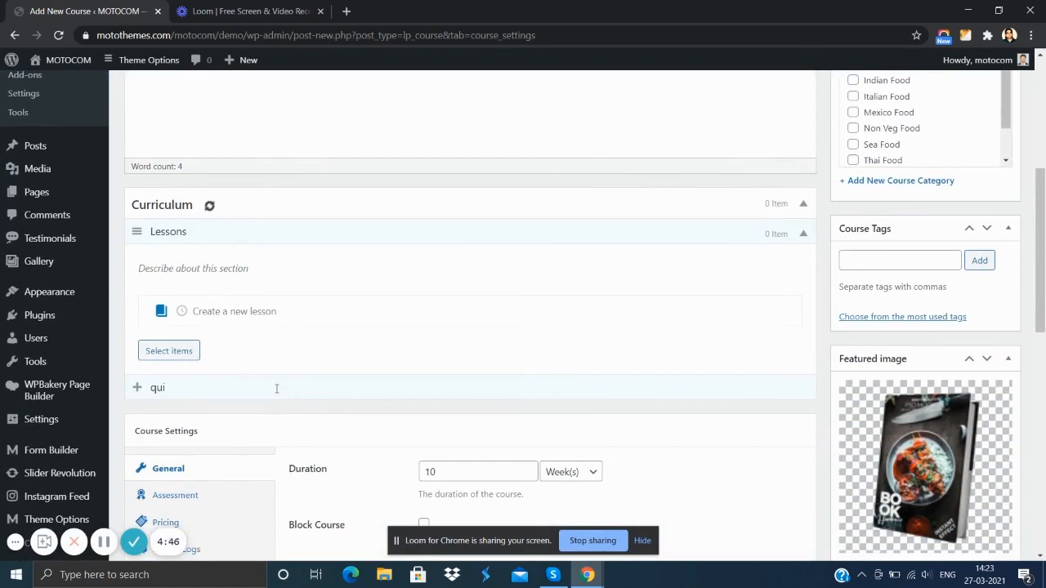
pyautogui.write('z')
pyautogui.press('Return')
pyautogui.scroll(-1, 276, 390)
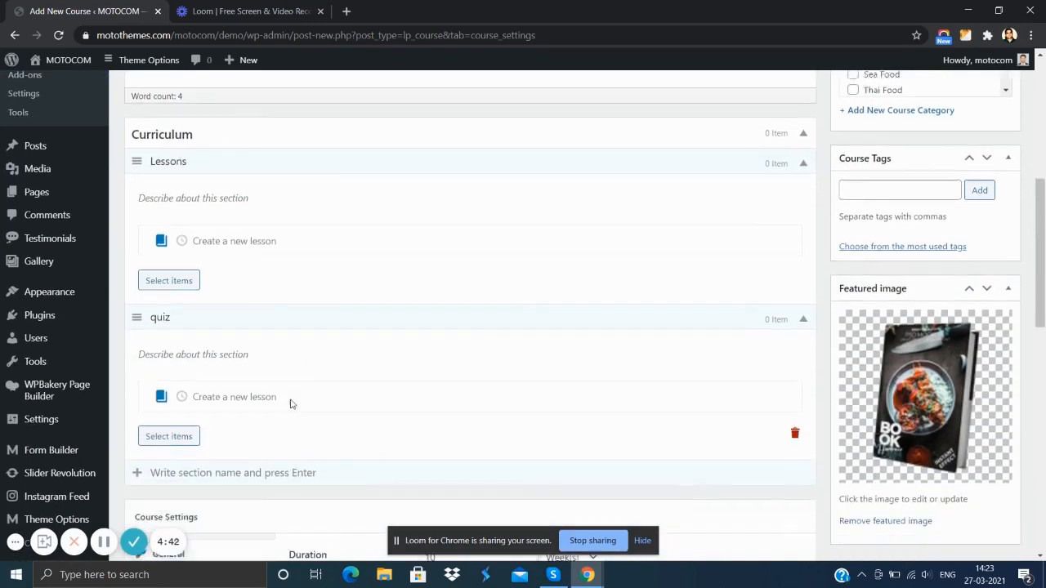
# - Open the LearnPress lessons list in a separate browser tab, keeping the unsaved course open
pyautogui.scroll(1, 257, 346)
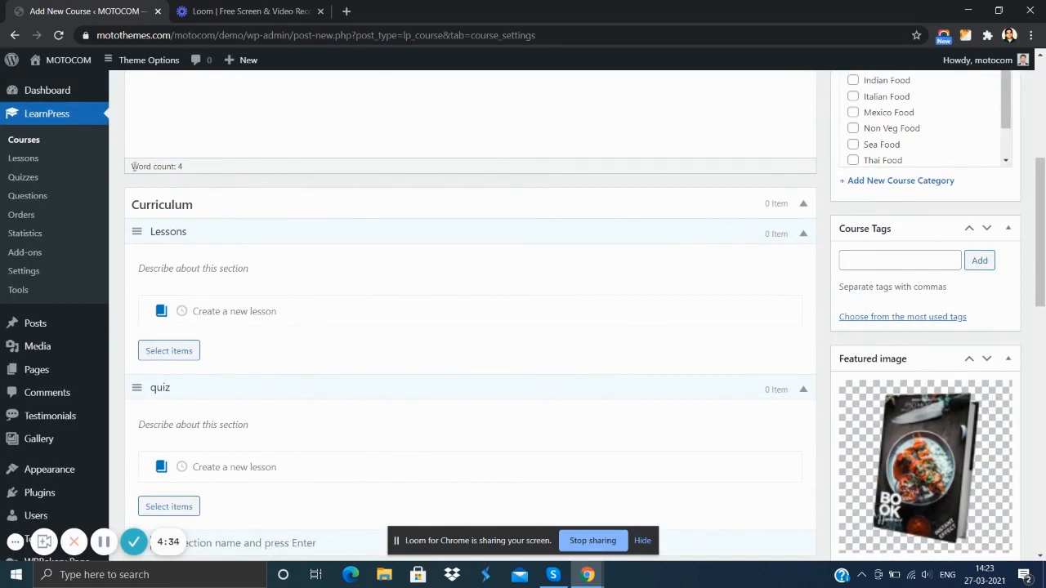
pyautogui.rightClick(43, 165)
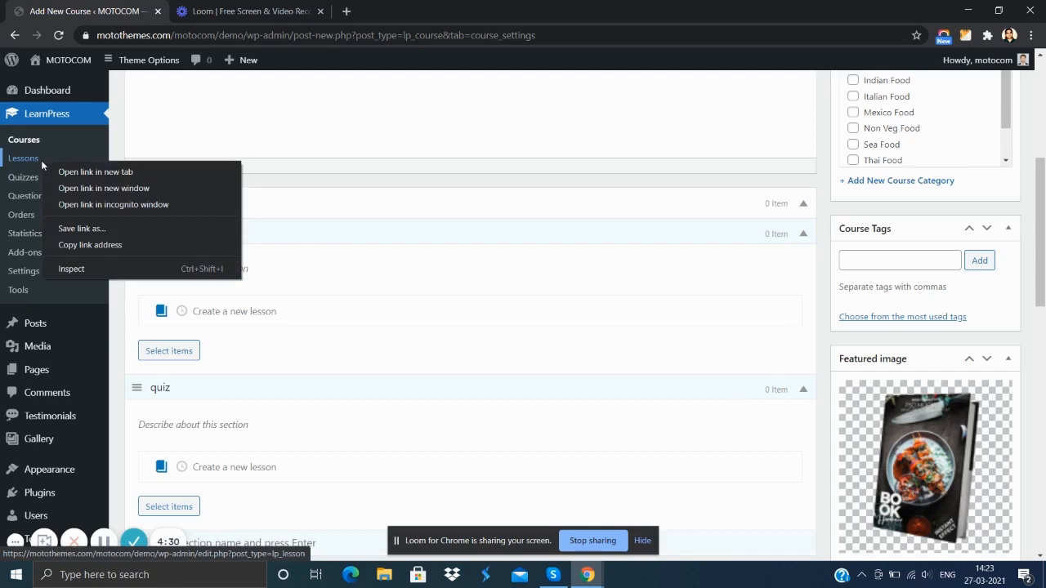
pyautogui.click(90, 172)
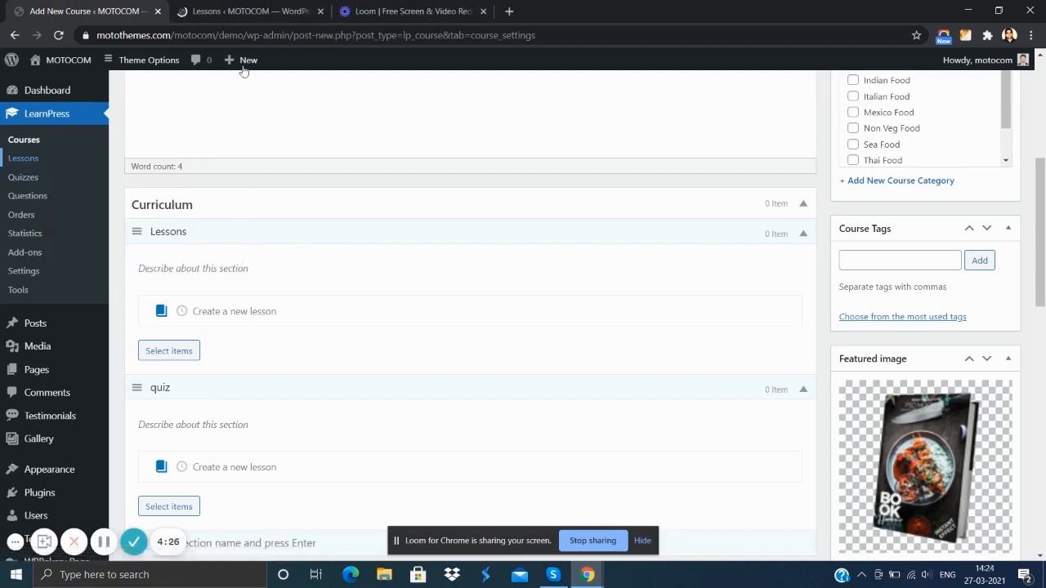
pyautogui.click(235, 16)
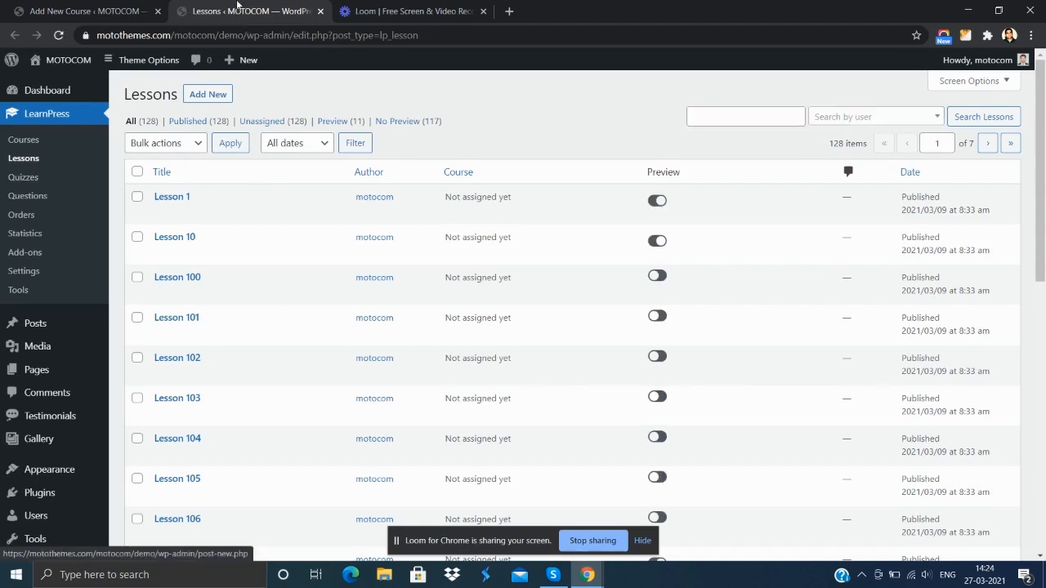
pyautogui.scroll(-1, 272, 106)
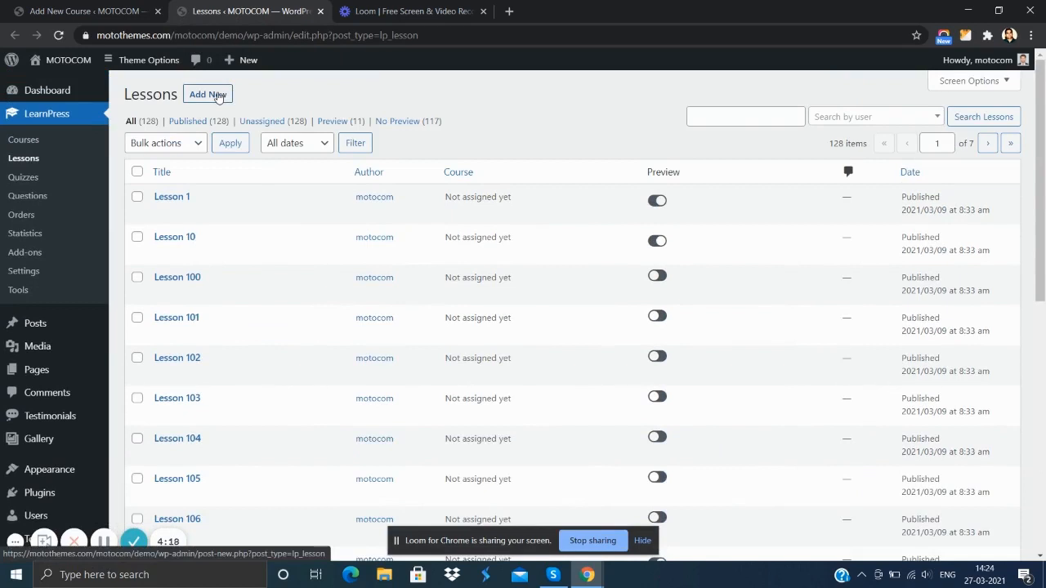
# - Start a new LearnPress lesson and give it the title "Example Lesson"
pyautogui.click(217, 97)
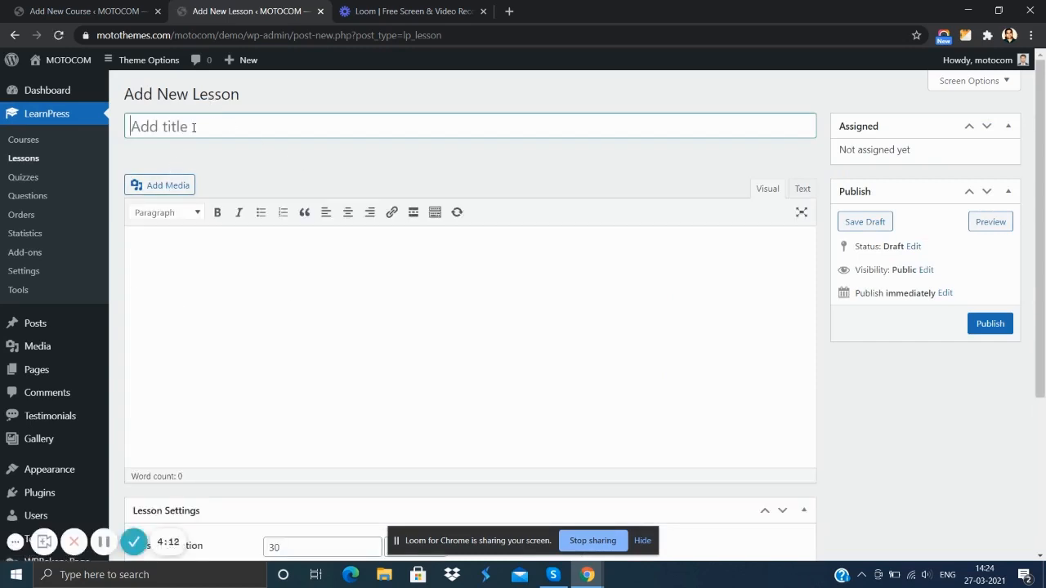
pyautogui.write('Lesson 1')
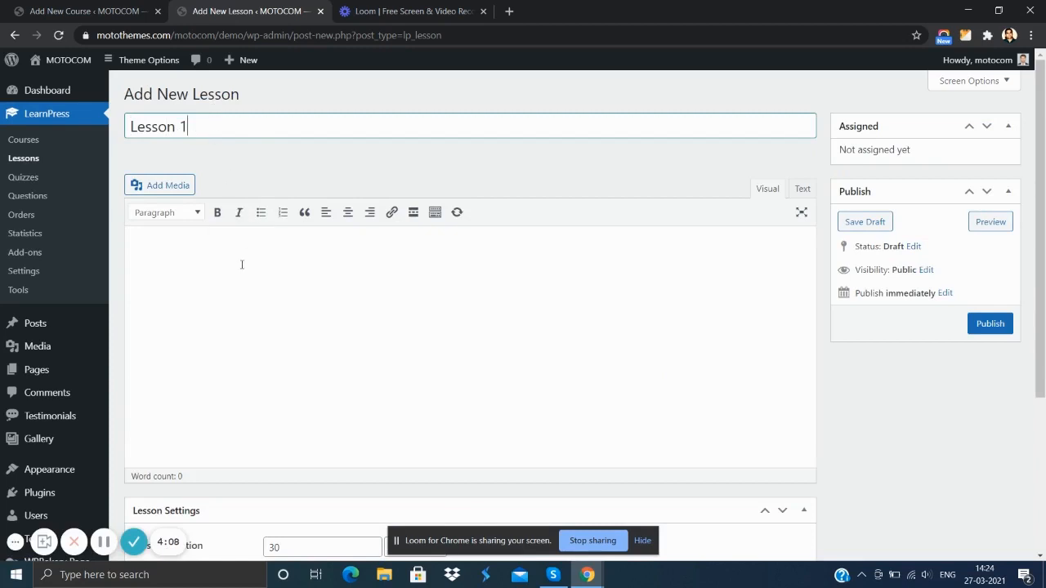
pyautogui.click(241, 264)
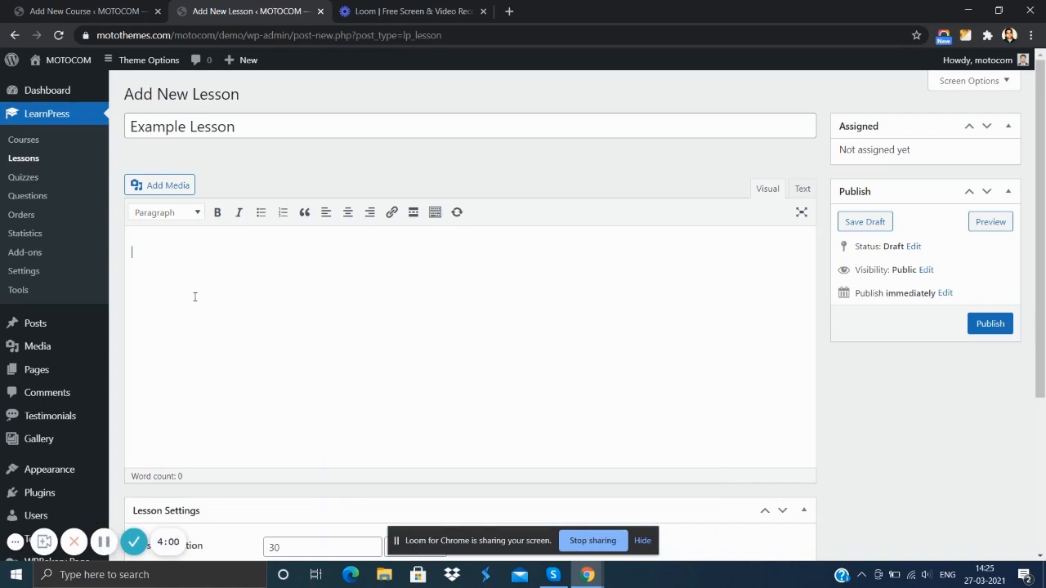
# - Enter "content description" as the lesson's body text and publish the lesson
pyautogui.write('content description')
pyautogui.scroll(-3, 290, 311)
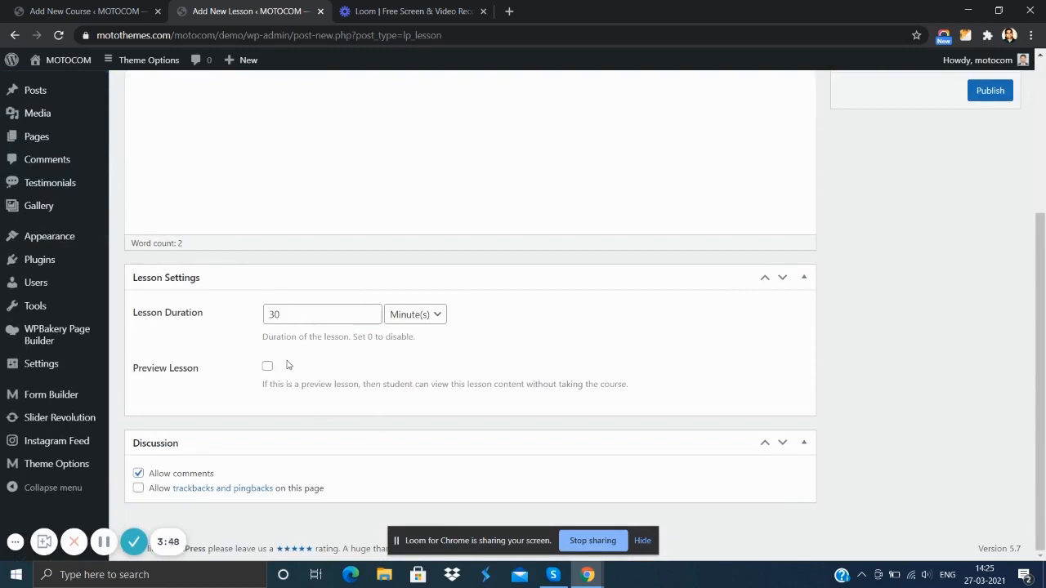
pyautogui.click(104, 542)
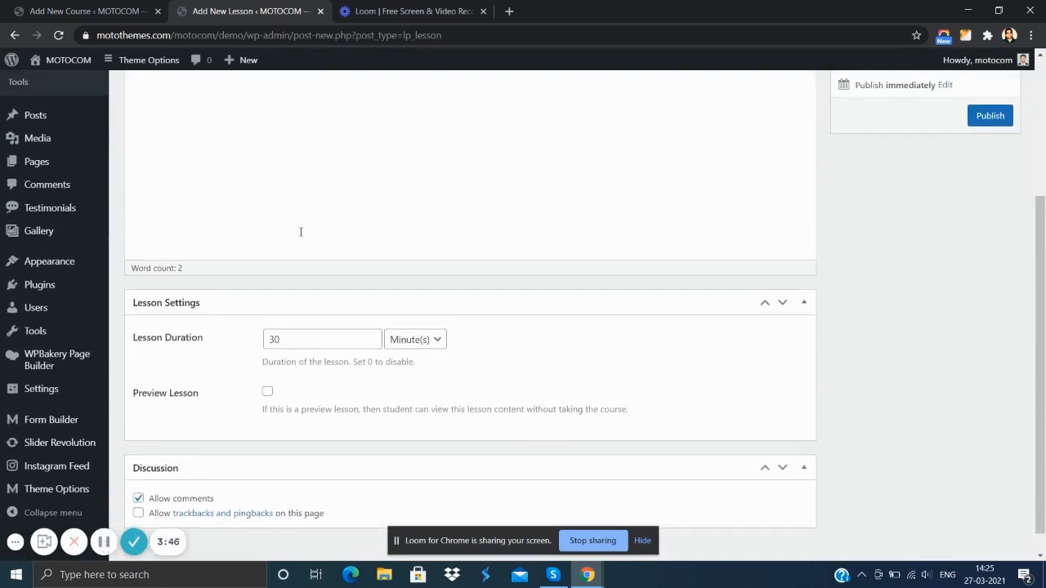
pyautogui.scroll(3, 896, 298)
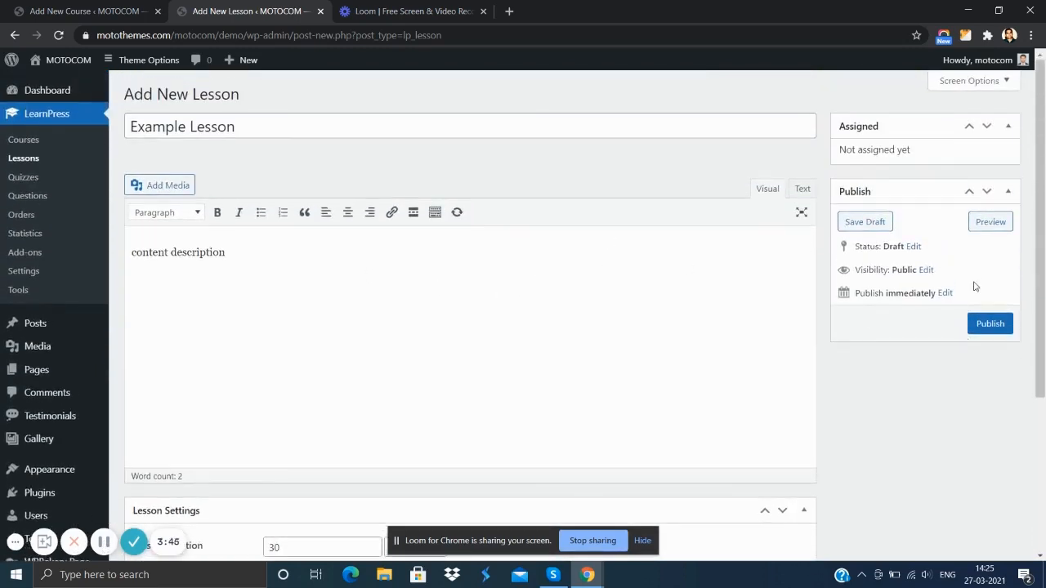
pyautogui.click(998, 327)
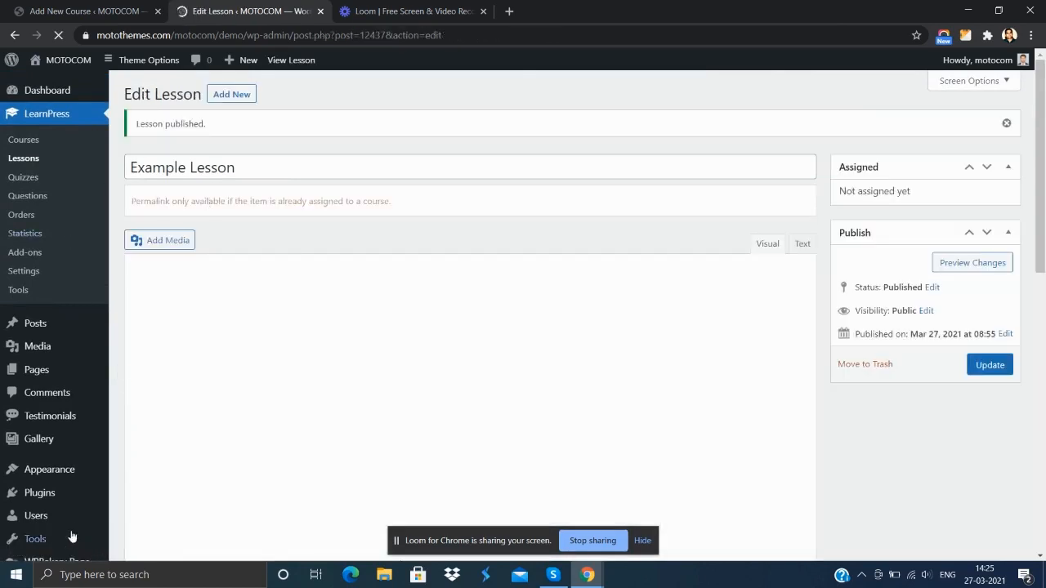
pyautogui.moveTo(100, 545)
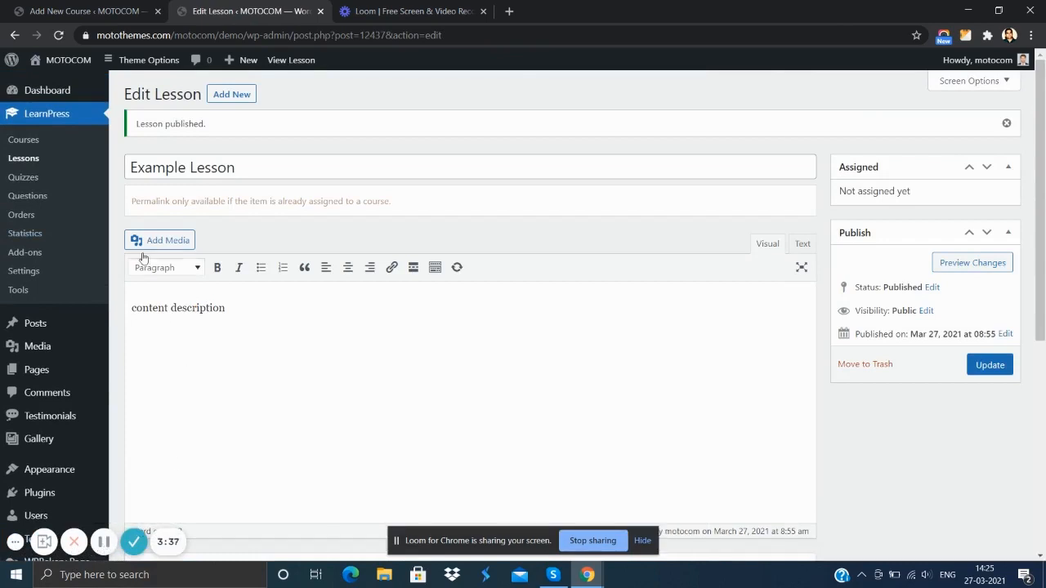
# - Start a new LearnPress quiz and give it the title "Example Quiz"
pyautogui.click(23, 179)
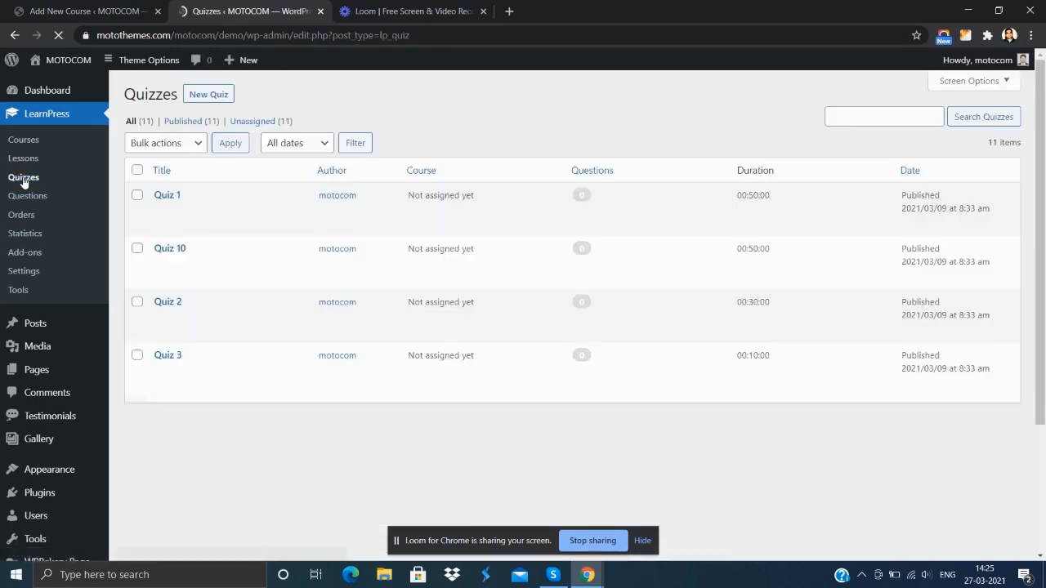
pyautogui.click(209, 95)
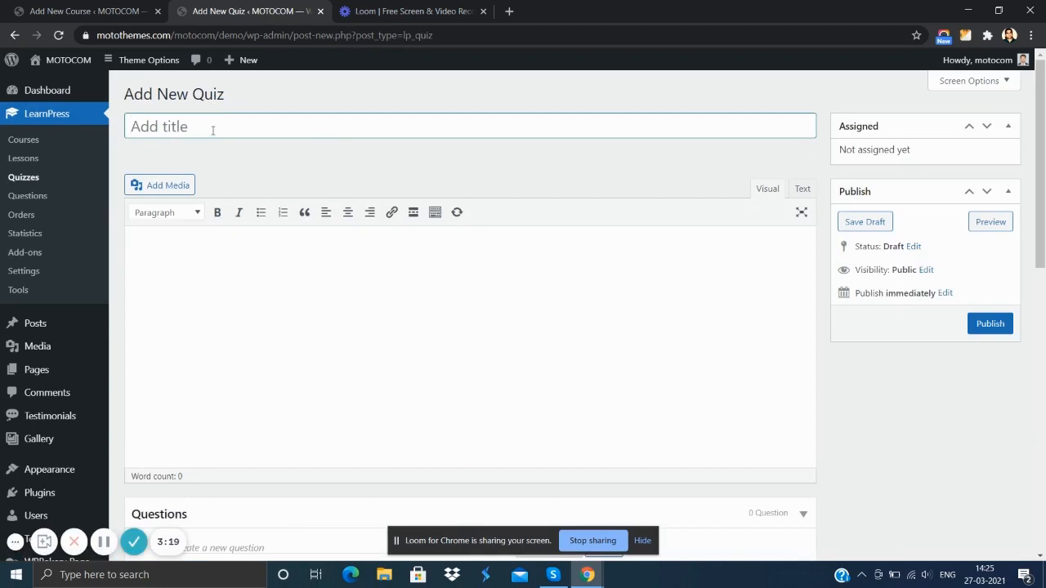
pyautogui.write('Example Quiz')
# - Enter "Description of the quiz" as the new quiz's body text
pyautogui.click(238, 268)
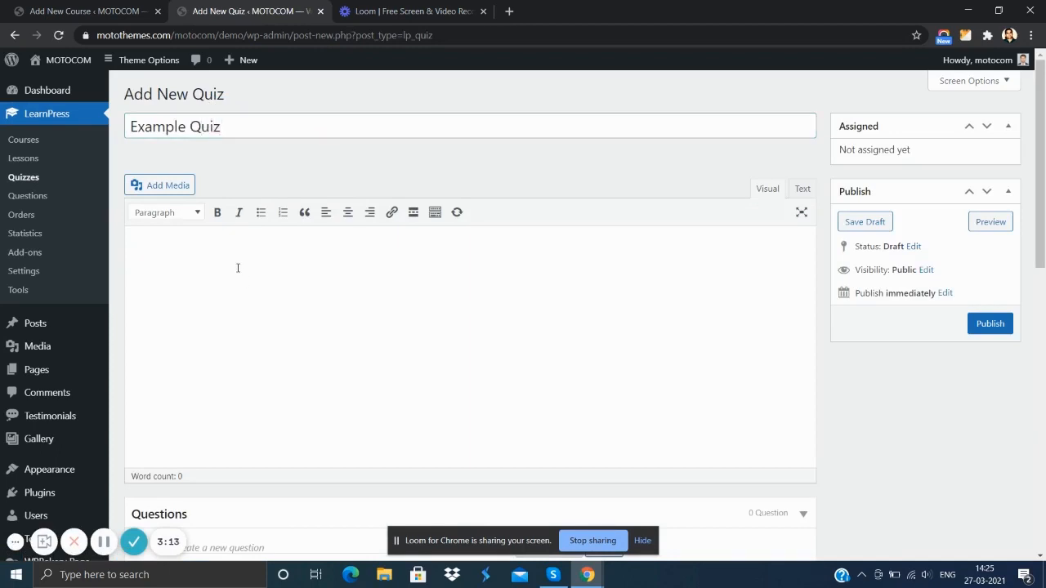
pyautogui.write('Description of the quiz')
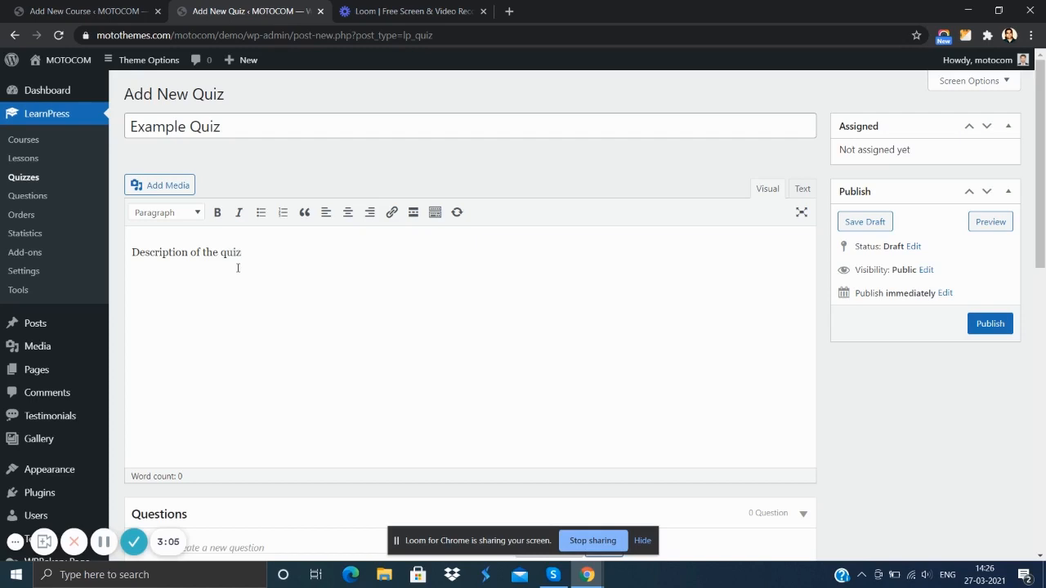
# - Add a True Or False question named "Question 1" to the quiz
pyautogui.scroll(-3, 238, 268)
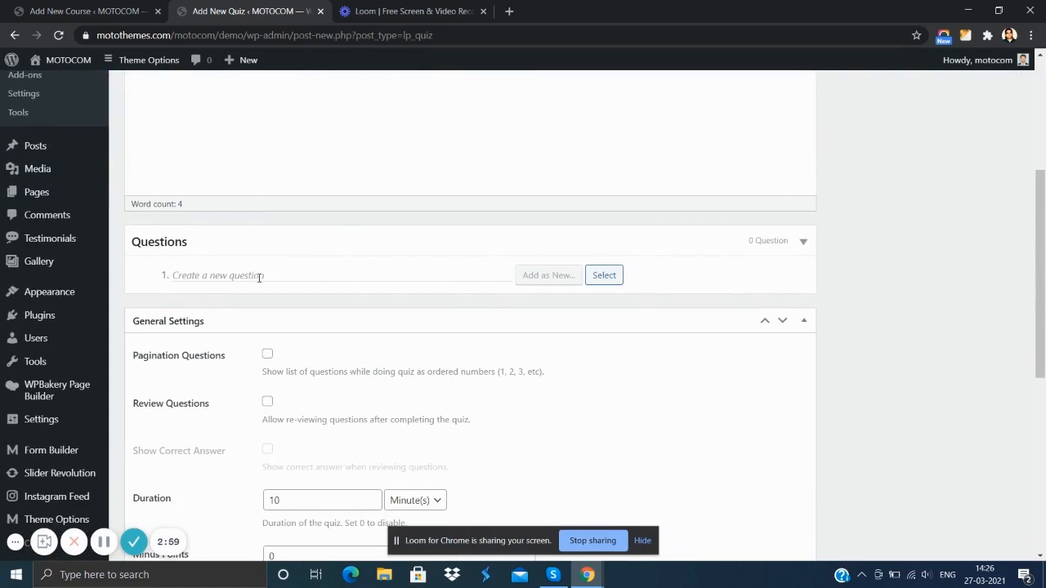
pyautogui.write('Question 1')
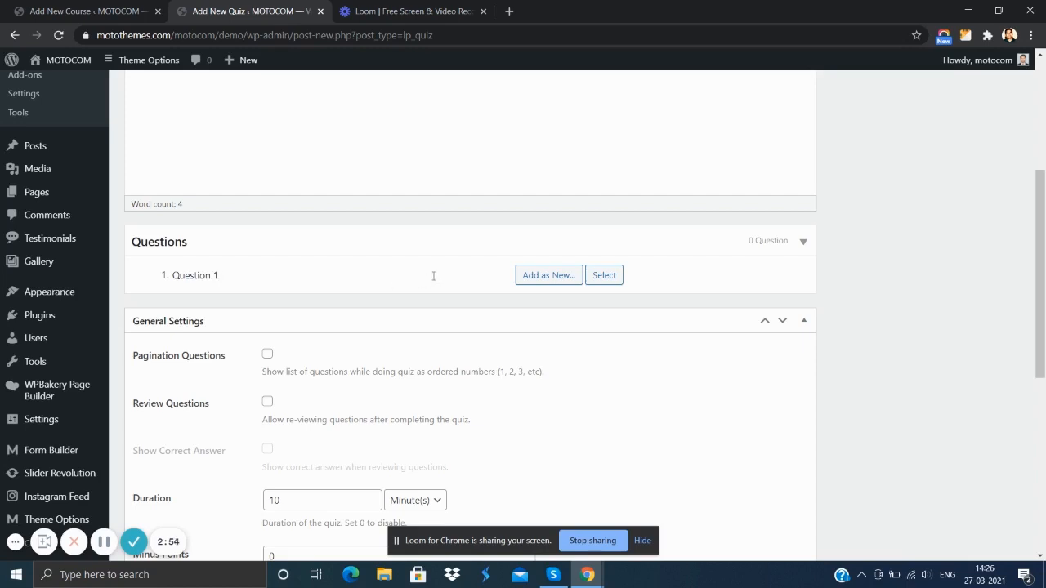
pyautogui.moveTo(561, 283)
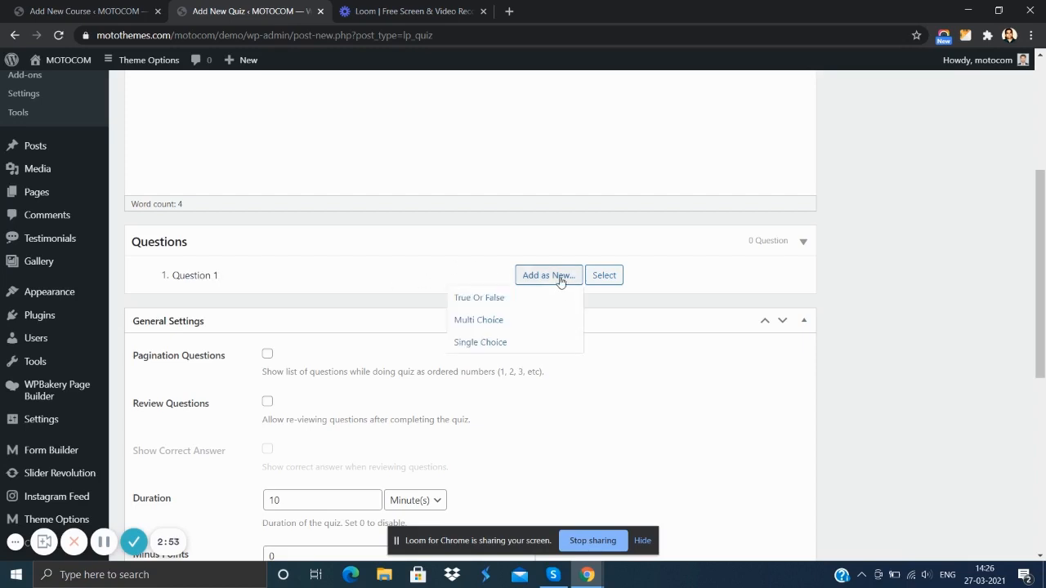
pyautogui.click(493, 299)
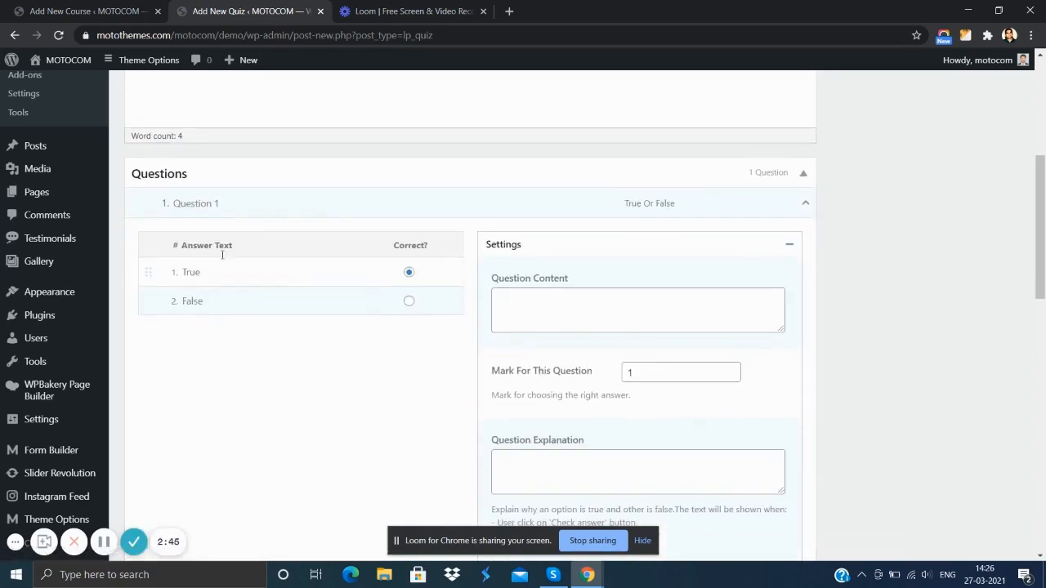
# - Review the question's settings and the quiz's general settings, including duration, minus points, passing grade, re-take, check answer and hint options
pyautogui.scroll(-2, 313, 303)
pyautogui.scroll(-5, 269, 269)
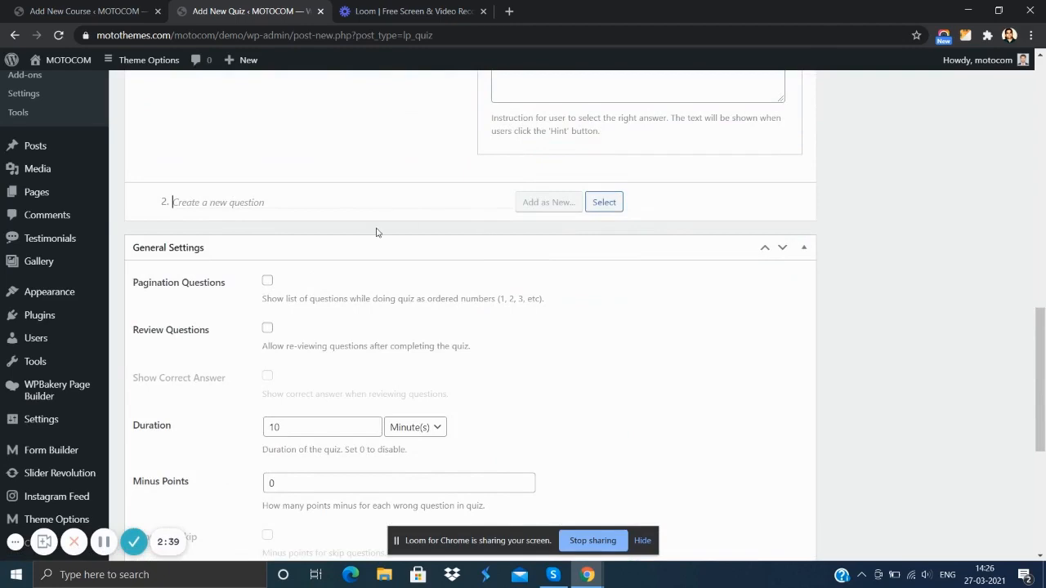
pyautogui.scroll(2, 372, 230)
pyautogui.scroll(-4, 385, 259)
pyautogui.scroll(3, 286, 254)
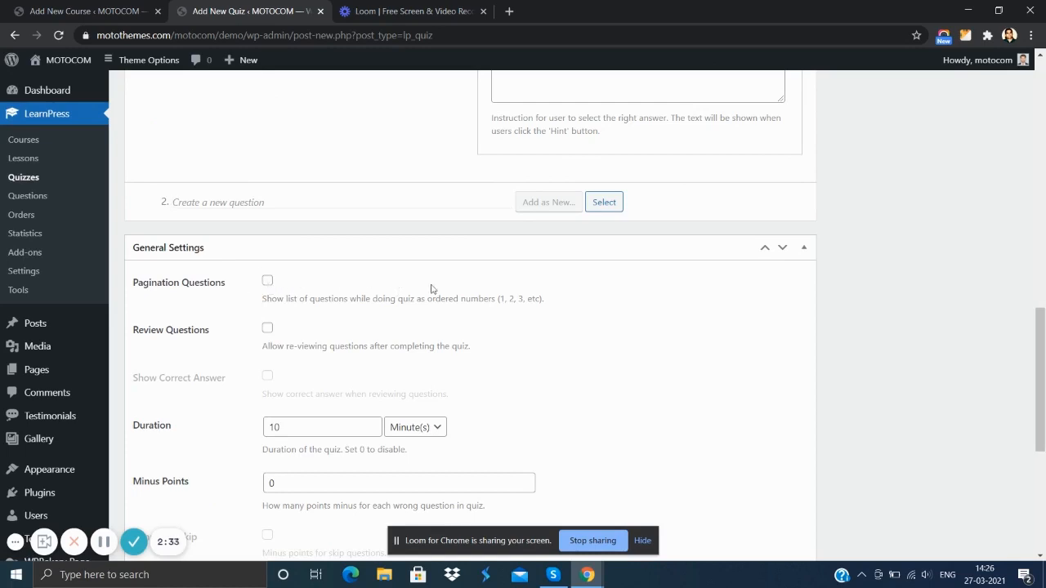
pyautogui.scroll(-2, 441, 291)
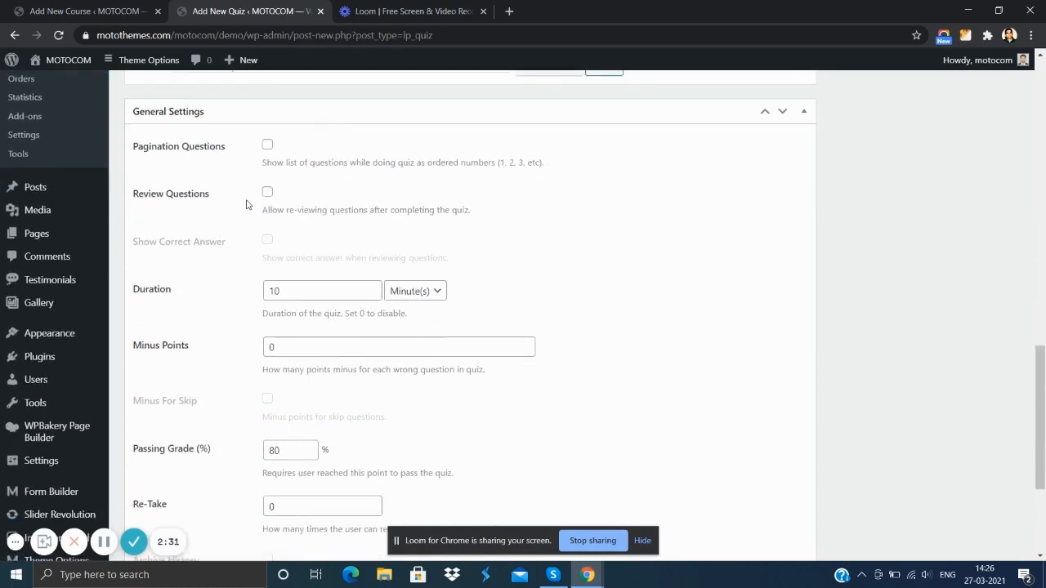
pyautogui.scroll(-2, 335, 203)
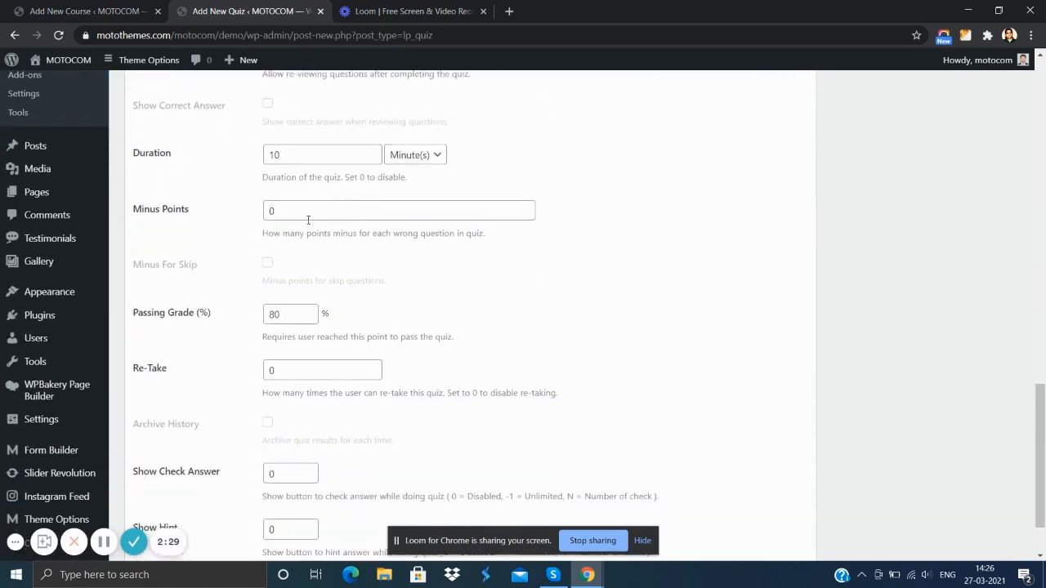
pyautogui.scroll(-1, 383, 172)
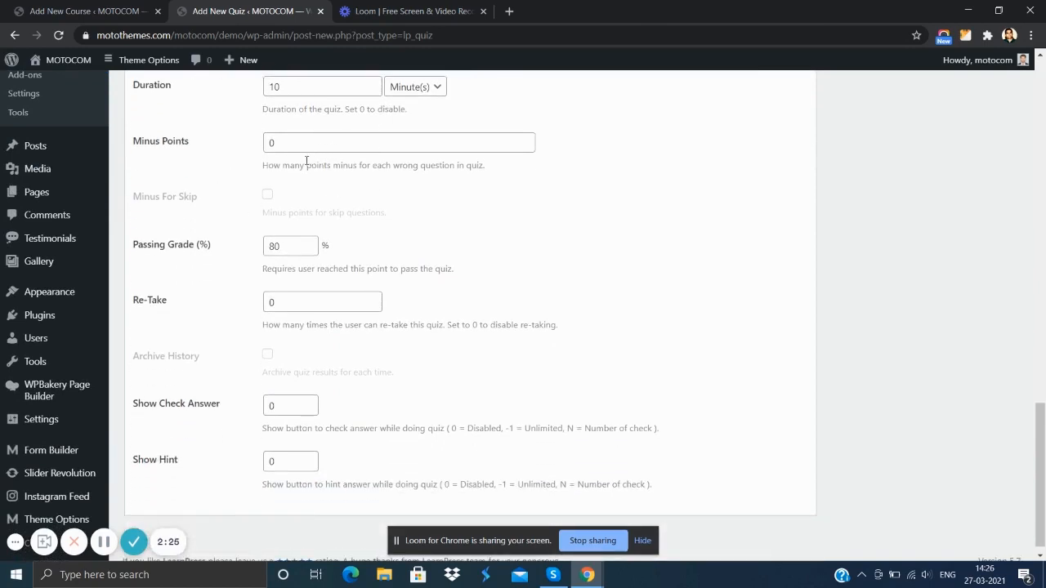
pyautogui.scroll(-1, 242, 220)
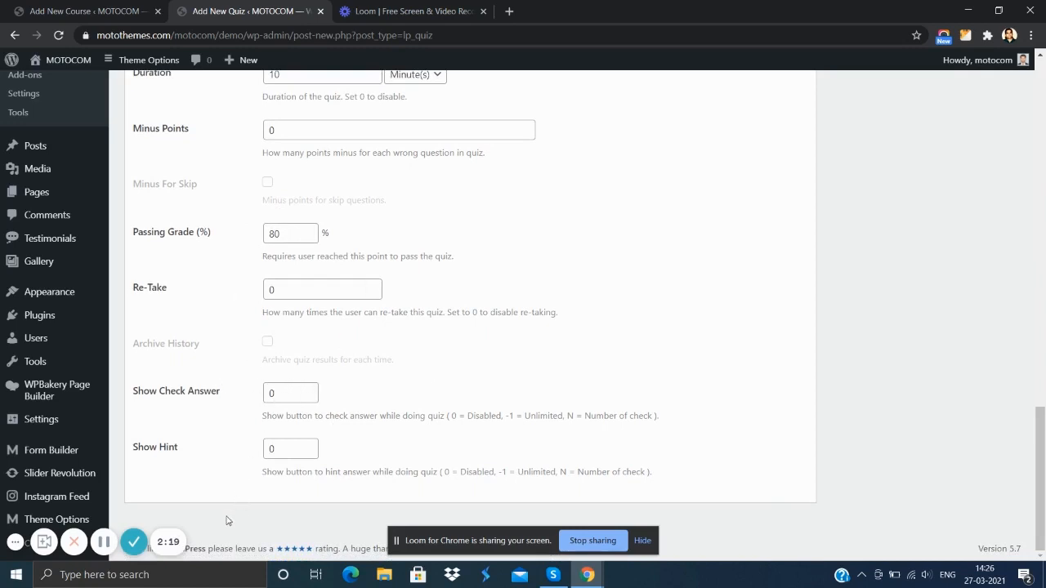
# - Publish the "Example Quiz" quiz
pyautogui.scroll(10, 630, 327)
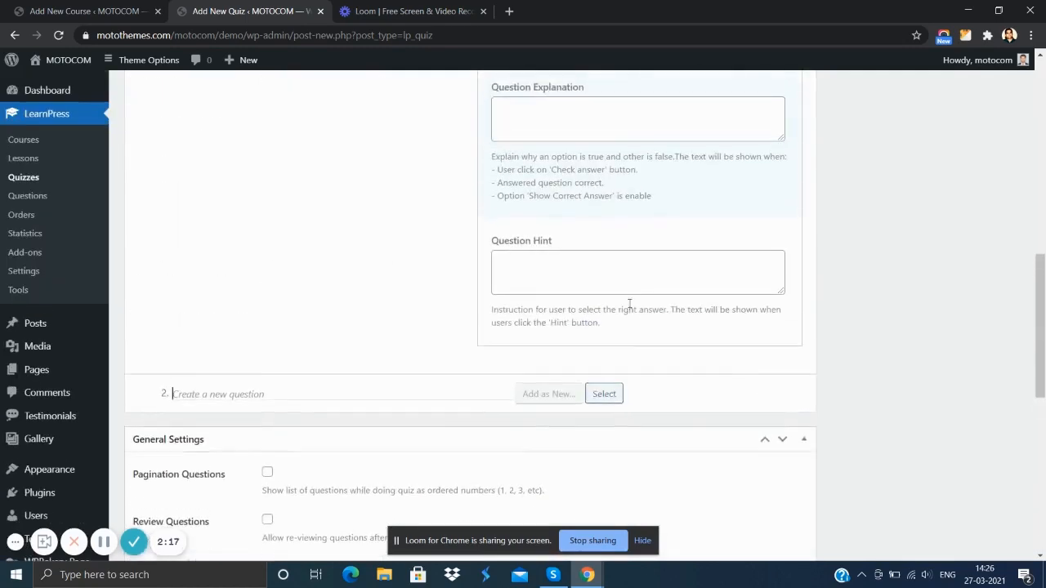
pyautogui.scroll(8, 630, 304)
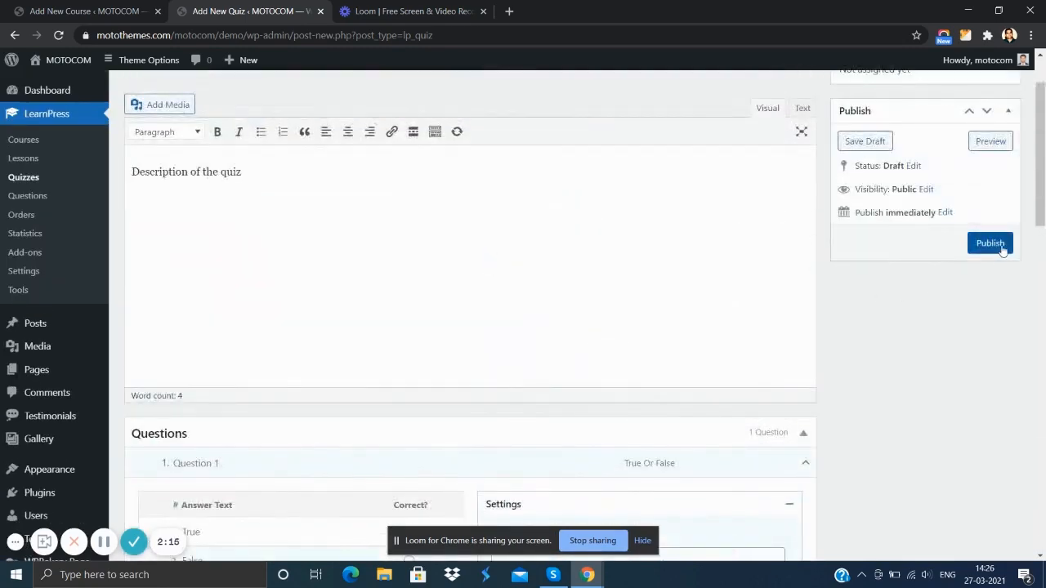
pyautogui.click(994, 246)
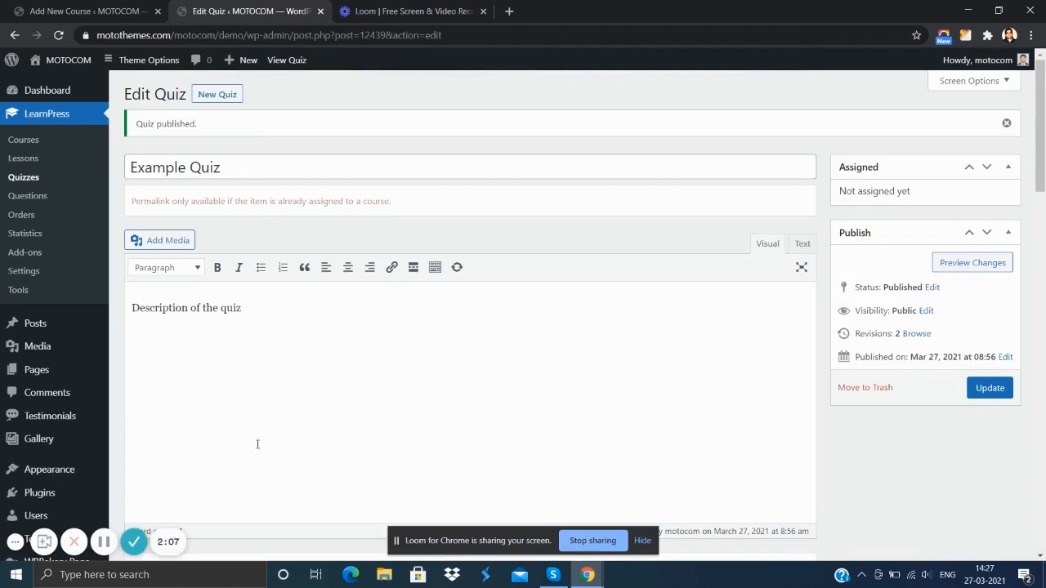
pyautogui.click(104, 542)
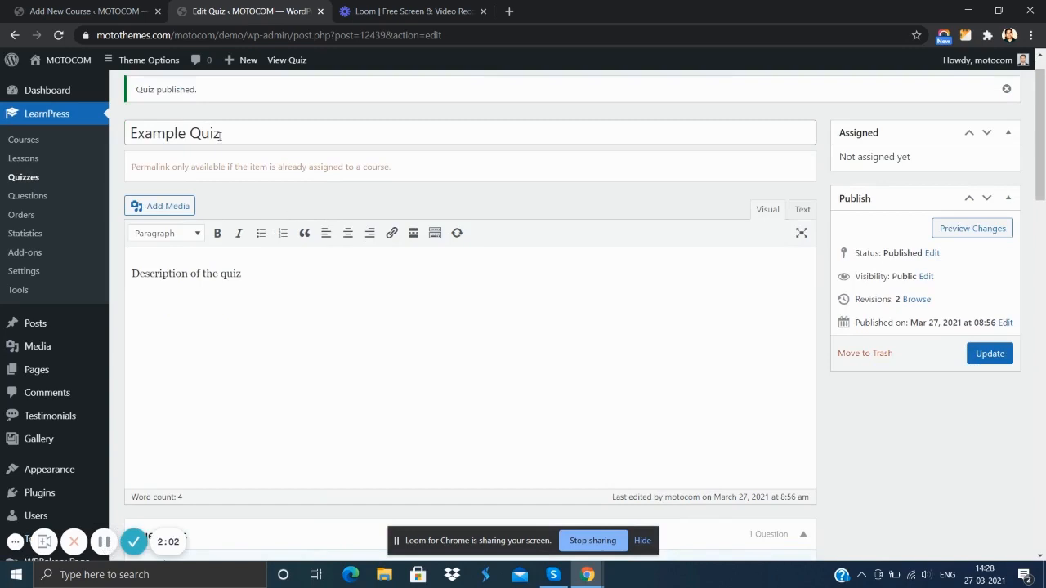
# - Return to the unsaved new course and add "Example Lesson" to the Lessons section of its curriculum
pyautogui.click(77, 9)
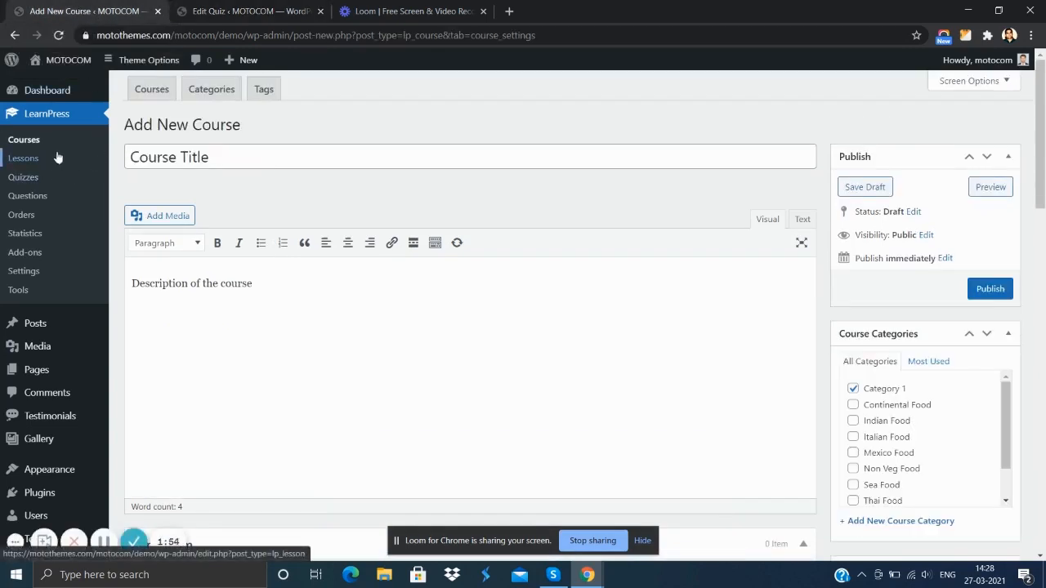
pyautogui.scroll(-5, 237, 181)
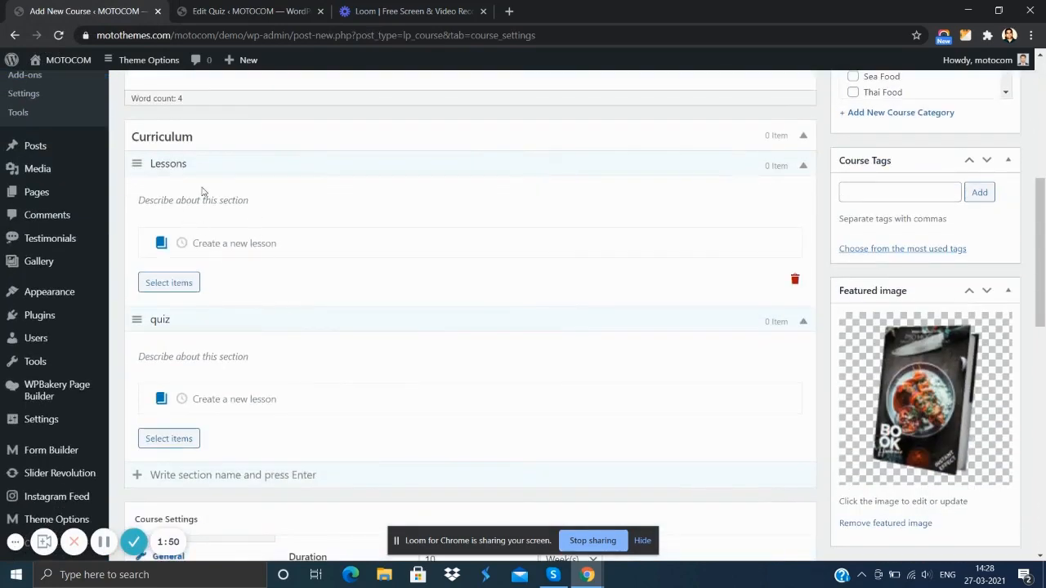
pyautogui.scroll(-1, 206, 196)
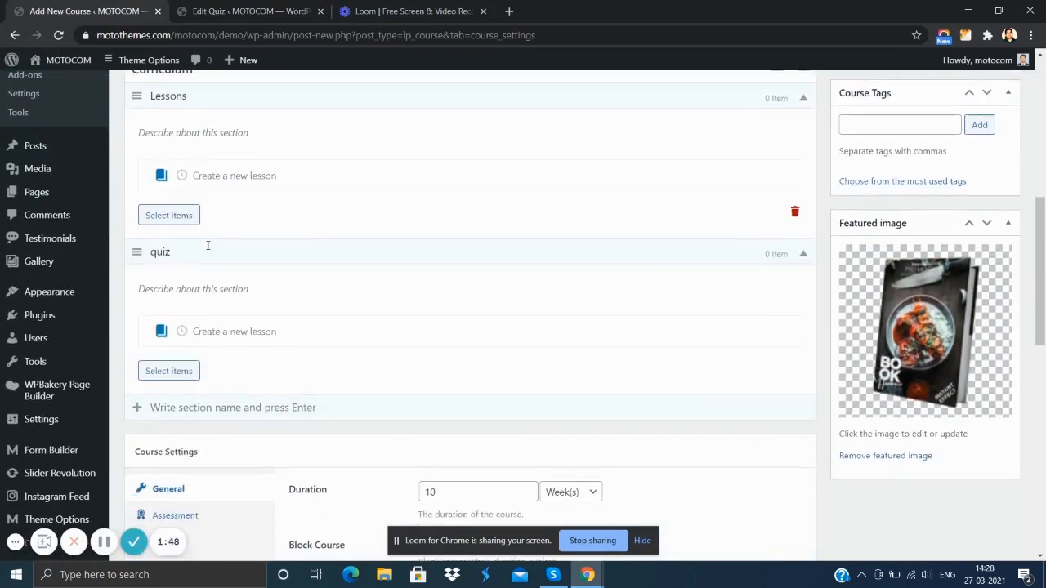
pyautogui.click(170, 216)
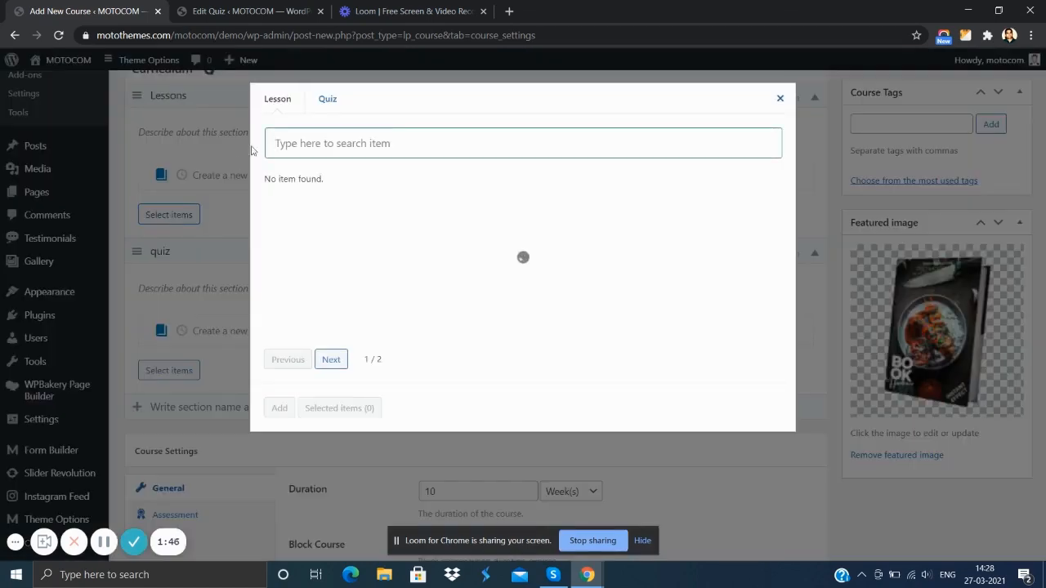
pyautogui.click(276, 109)
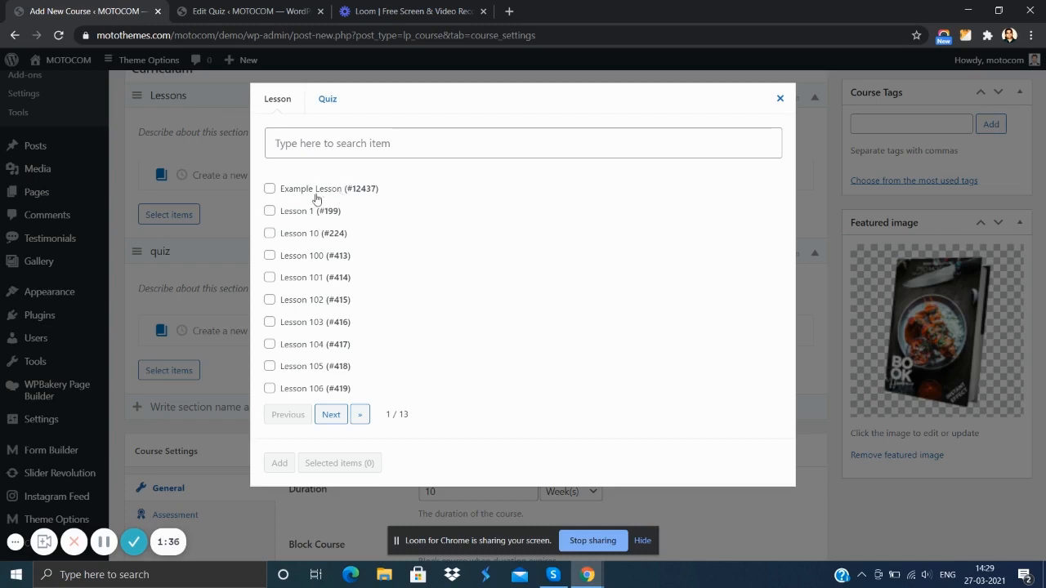
pyautogui.click(270, 189)
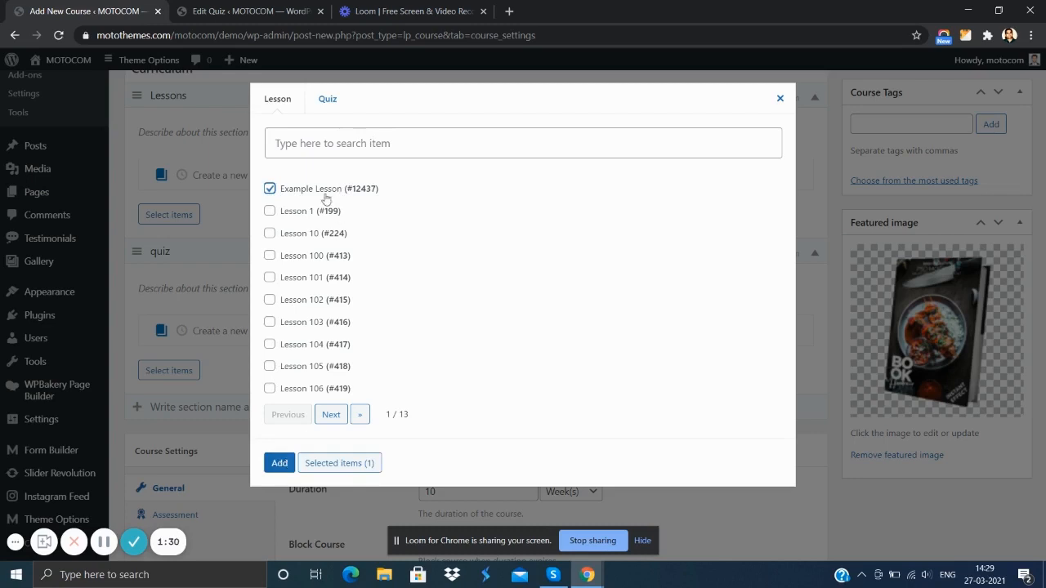
pyautogui.click(278, 463)
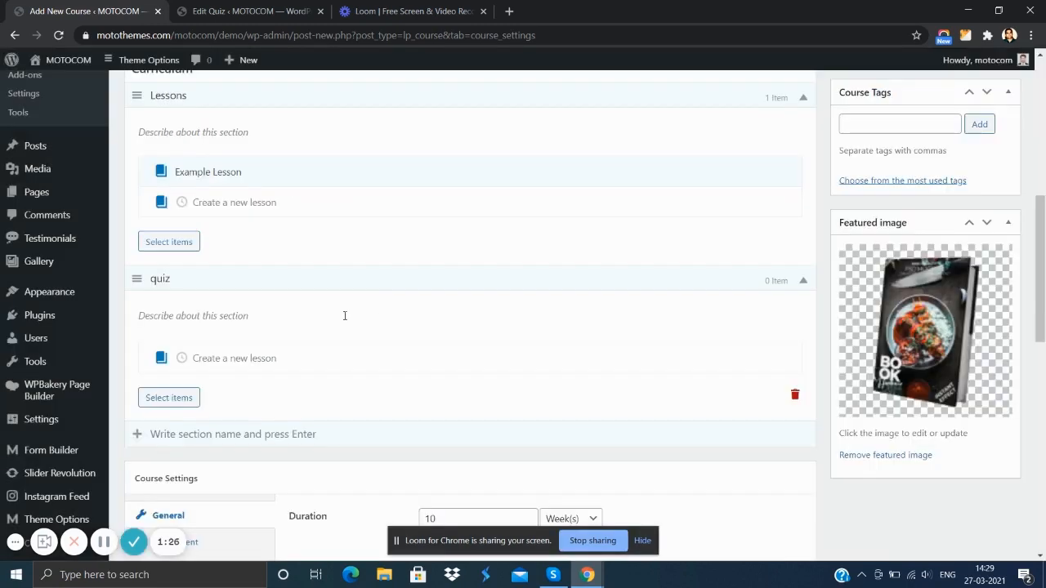
# - Add "Example Quiz" to the quiz section of the course curriculum
pyautogui.scroll(-3, 176, 367)
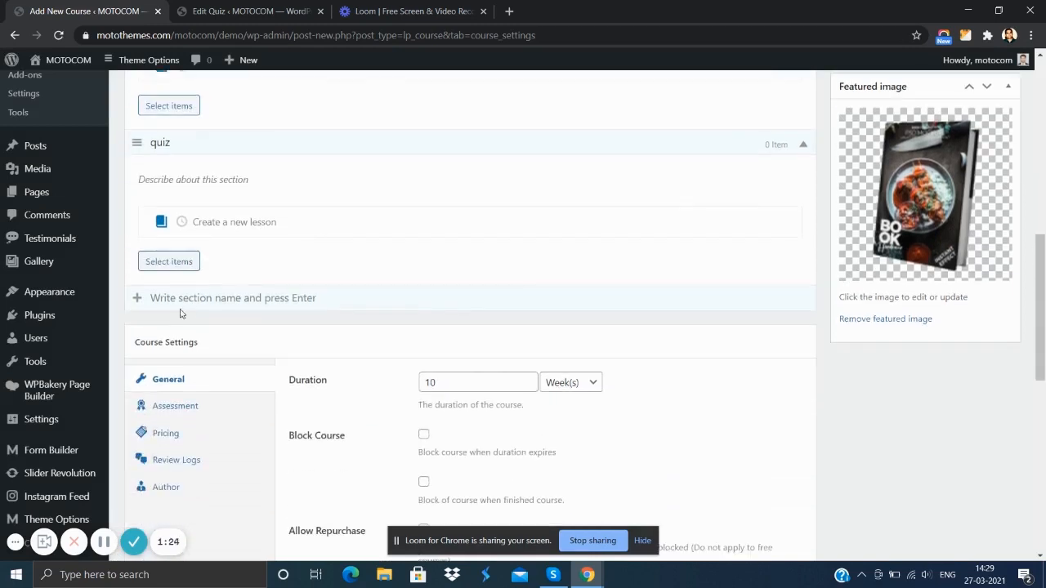
pyautogui.click(168, 262)
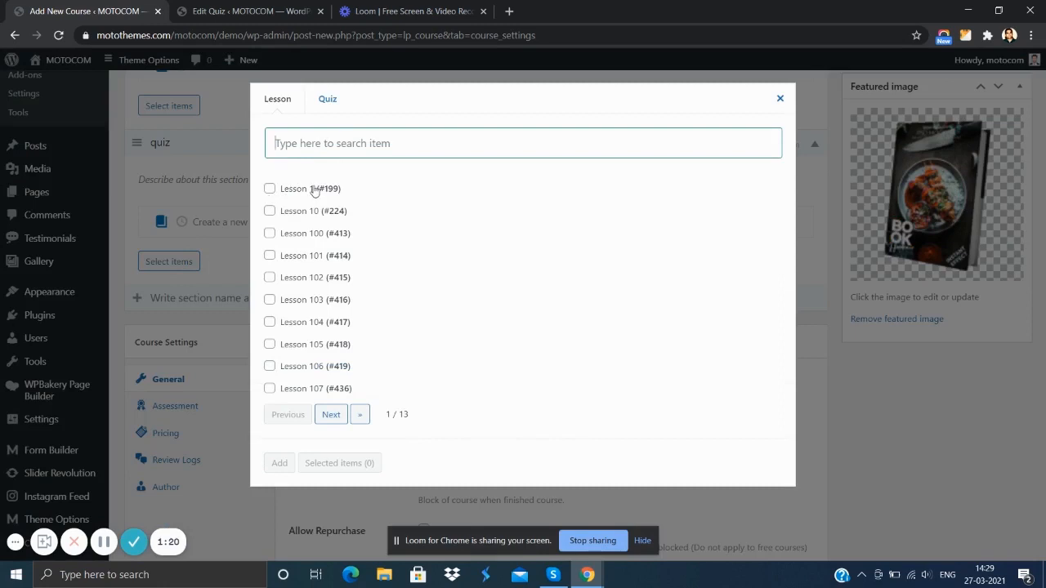
pyautogui.click(330, 110)
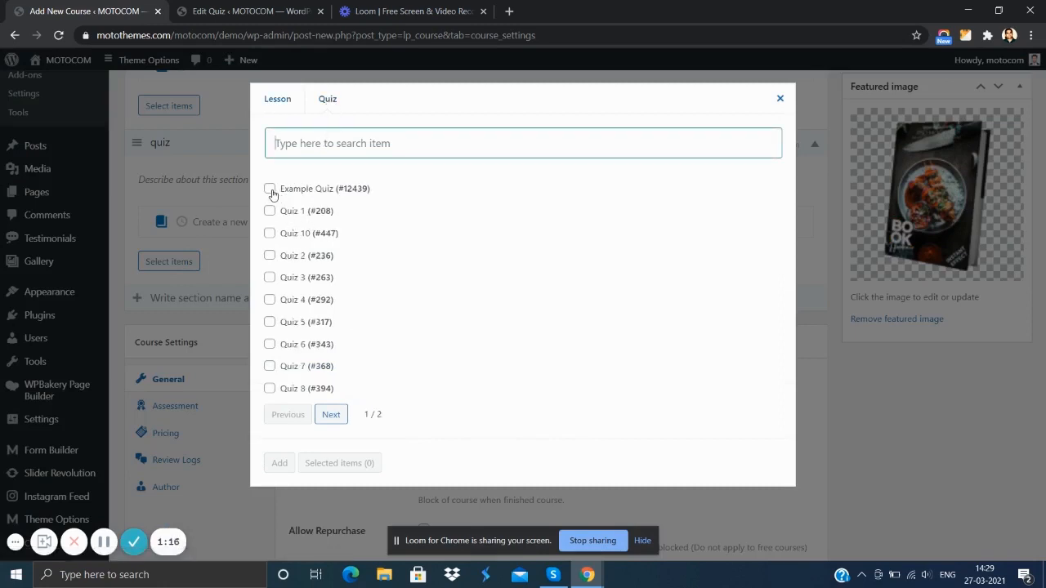
pyautogui.click(270, 191)
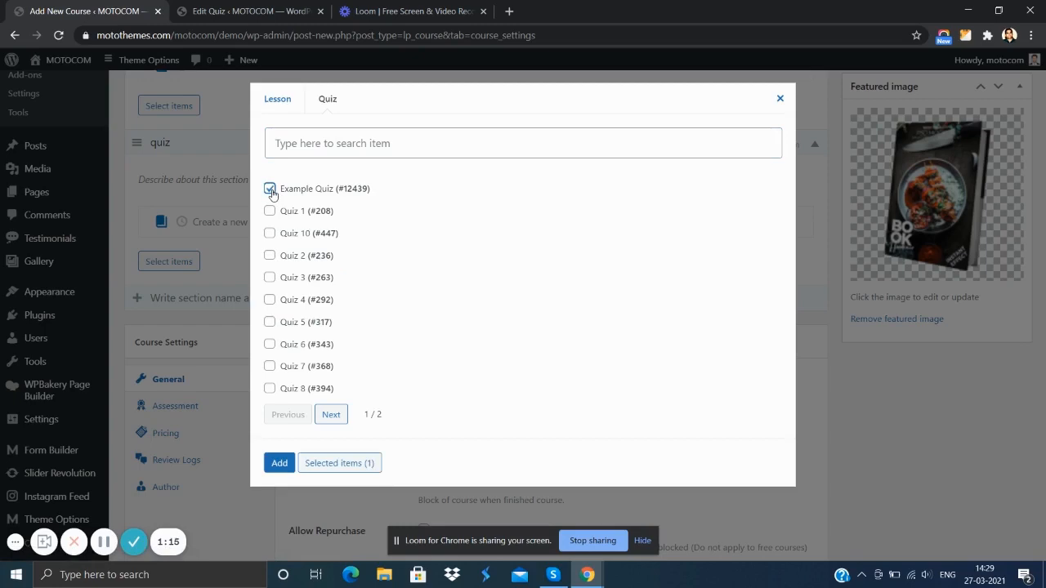
pyautogui.click(278, 463)
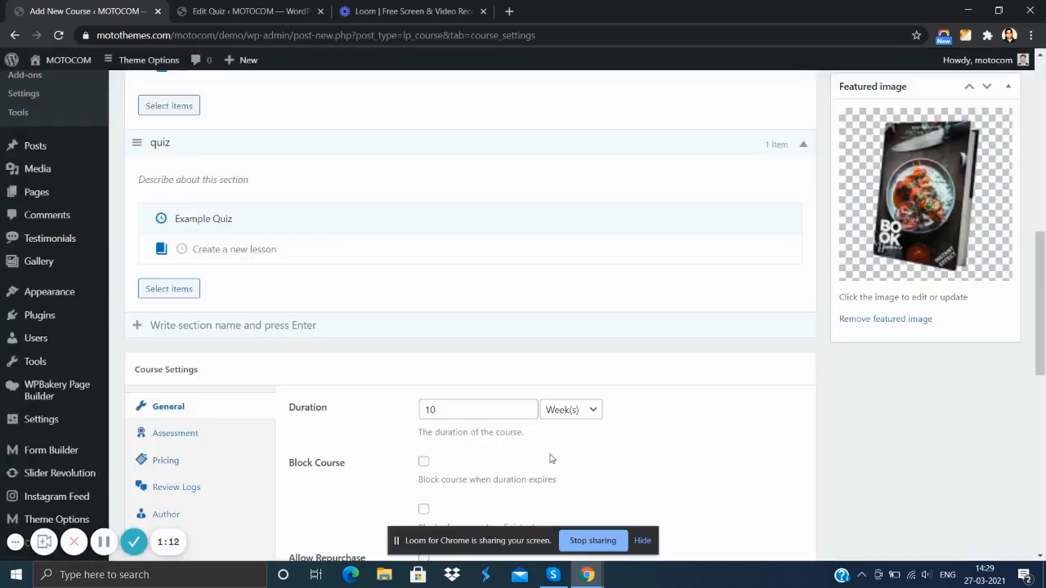
# - Check the course's curriculum and description, and publish the course
pyautogui.scroll(7, 341, 318)
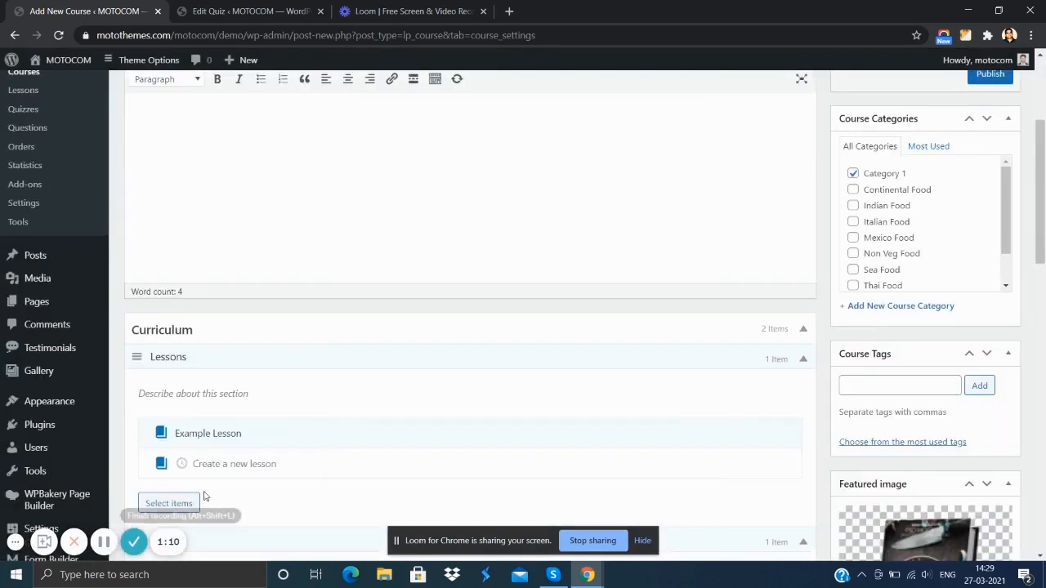
pyautogui.scroll(2, 341, 313)
pyautogui.scroll(-3, 343, 309)
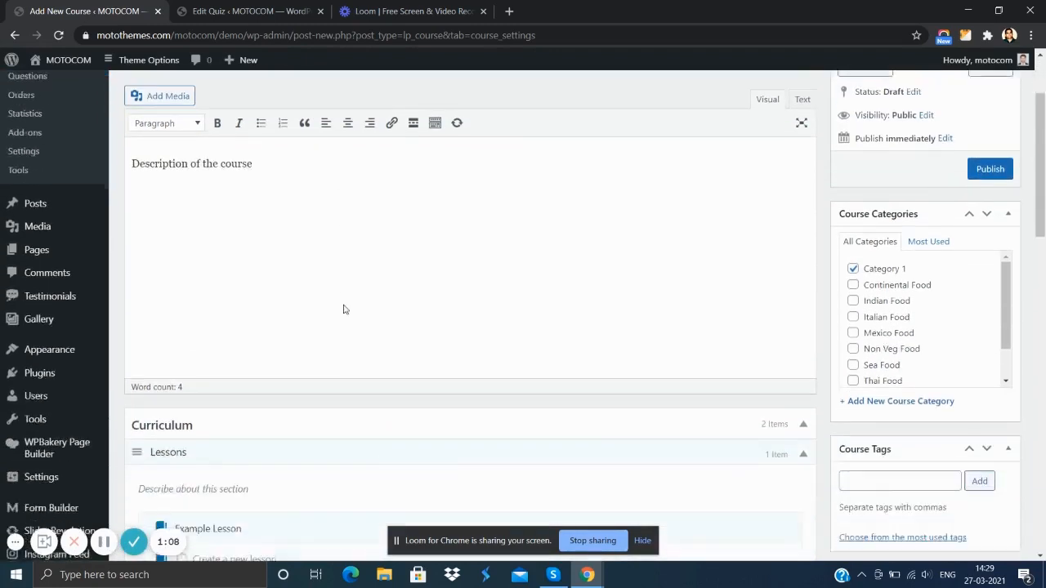
pyautogui.scroll(3, 743, 301)
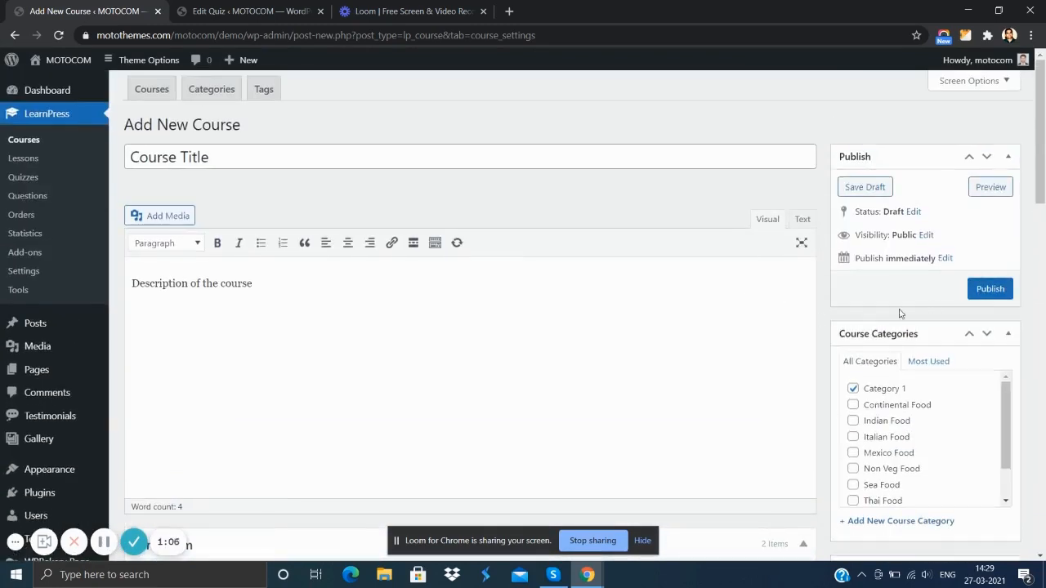
pyautogui.click(986, 292)
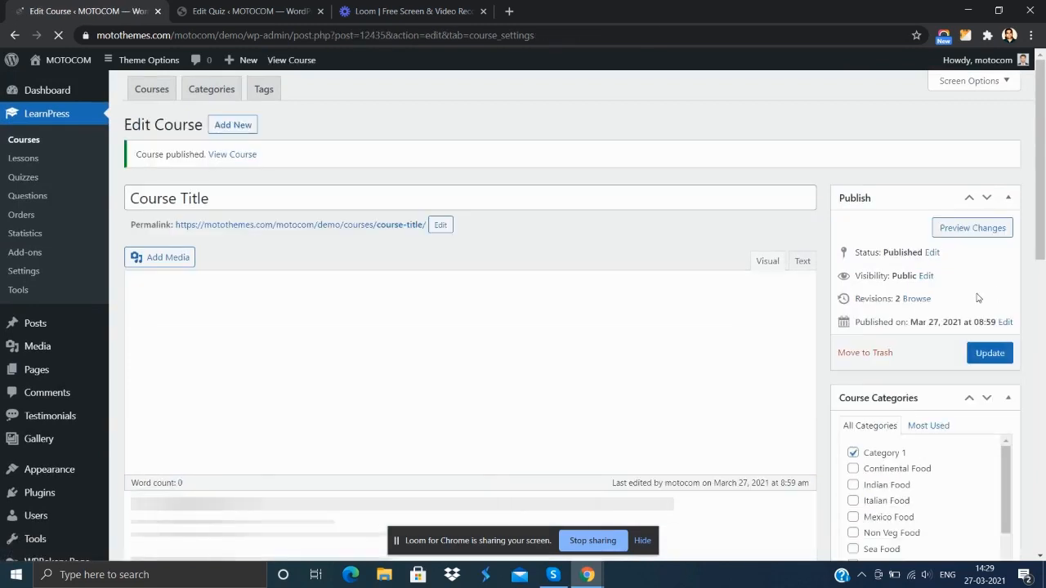
# - Open the published course's public page in a new browser tab and look over its title and featured image
pyautogui.rightClick(291, 67)
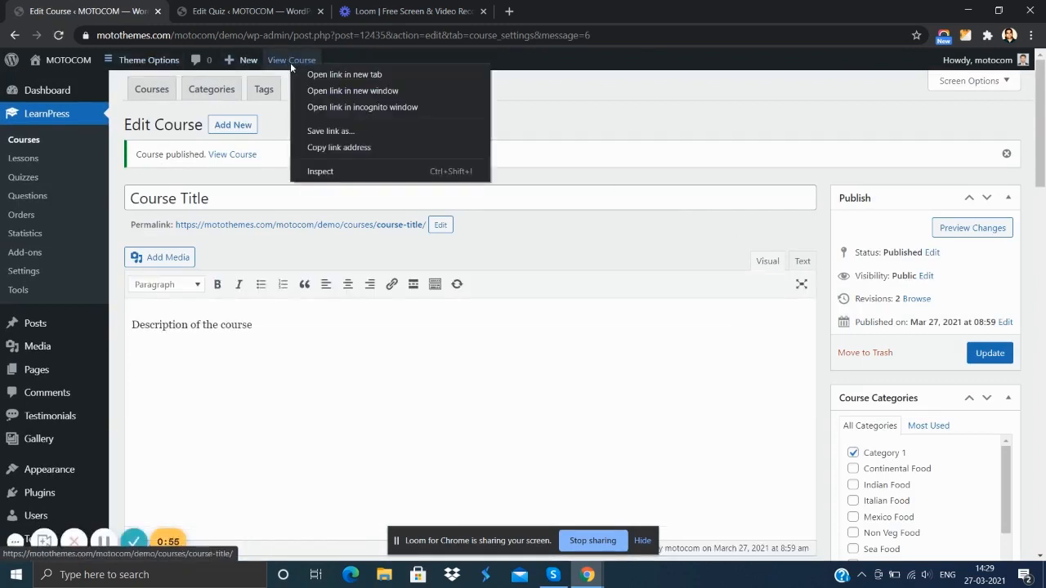
pyautogui.click(331, 74)
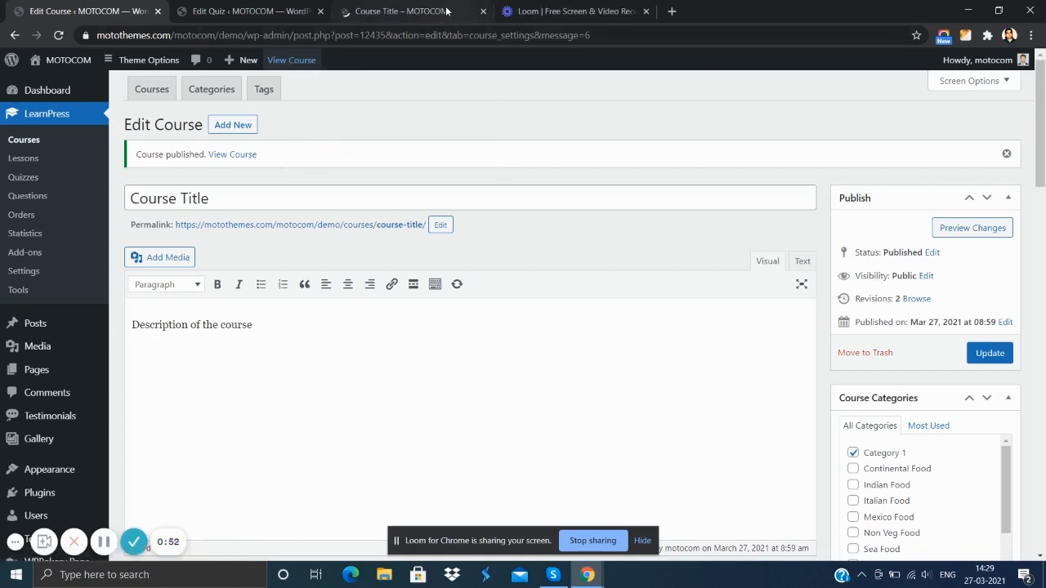
pyautogui.click(452, 10)
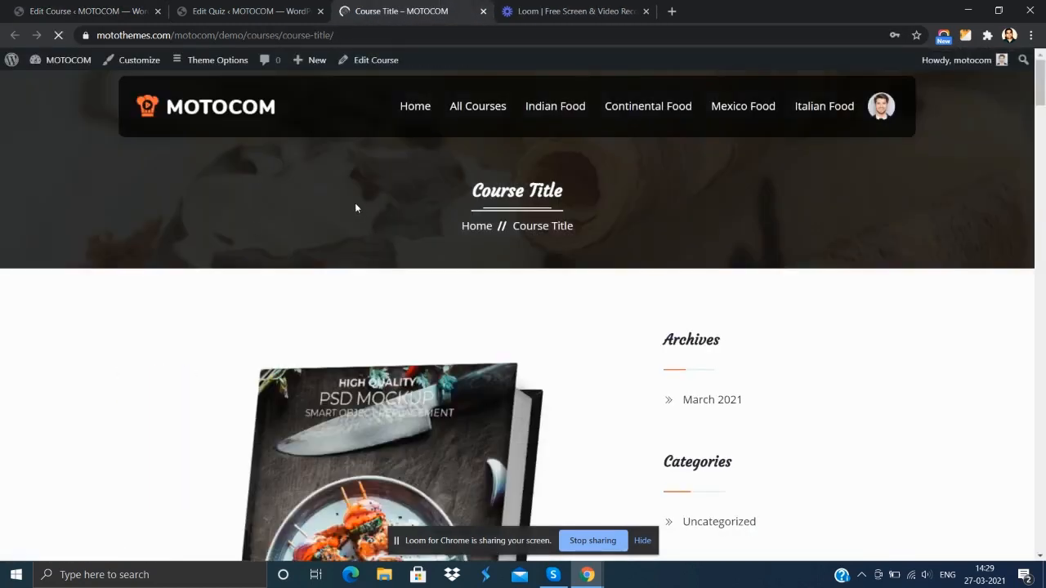
pyautogui.scroll(-4, 370, 178)
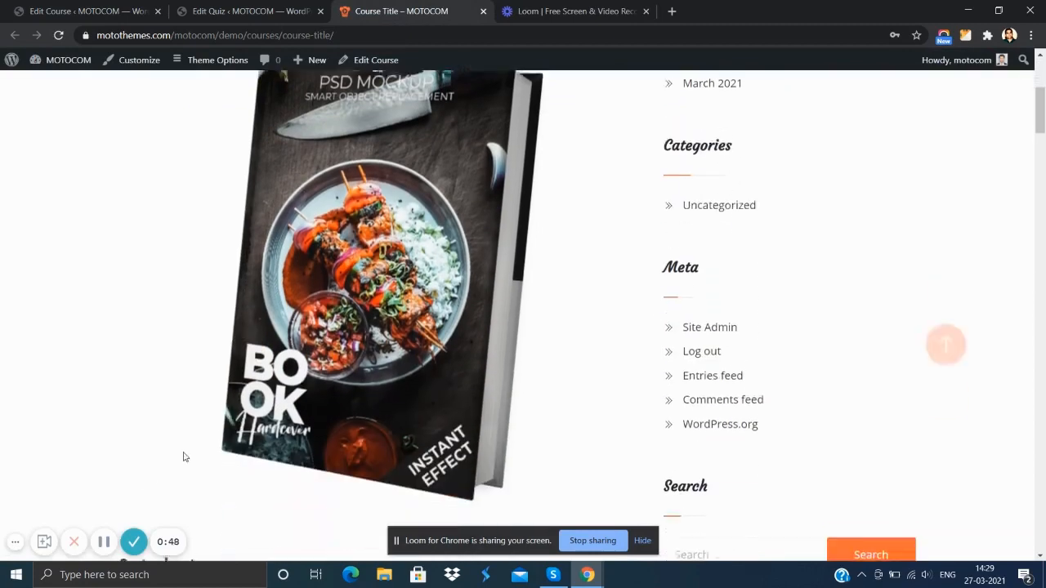
pyautogui.scroll(3, 287, 388)
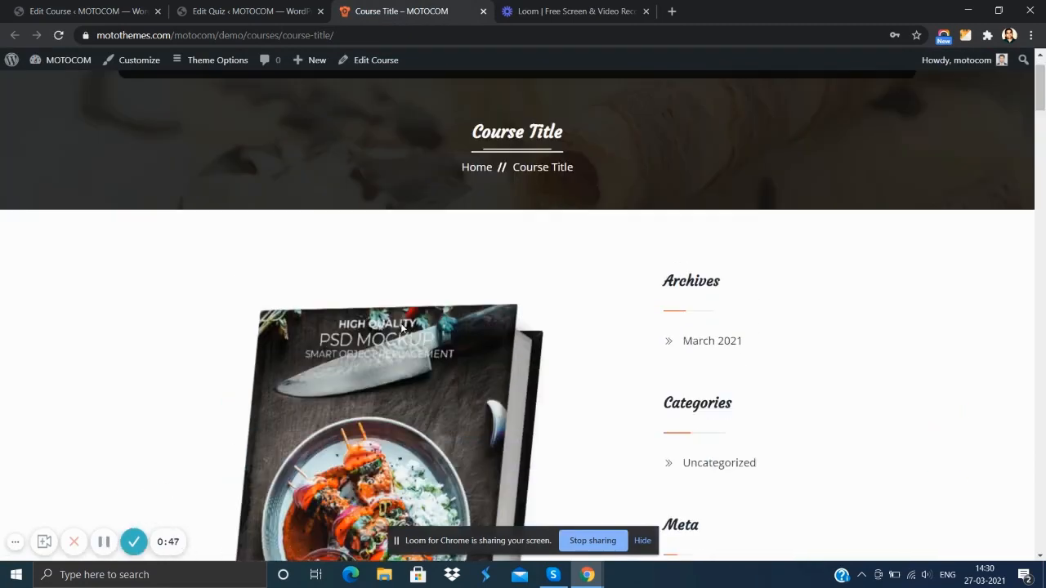
# - Review the course page's overview description and the lesson and quiz listed in its curriculum
pyautogui.scroll(-7, 385, 269)
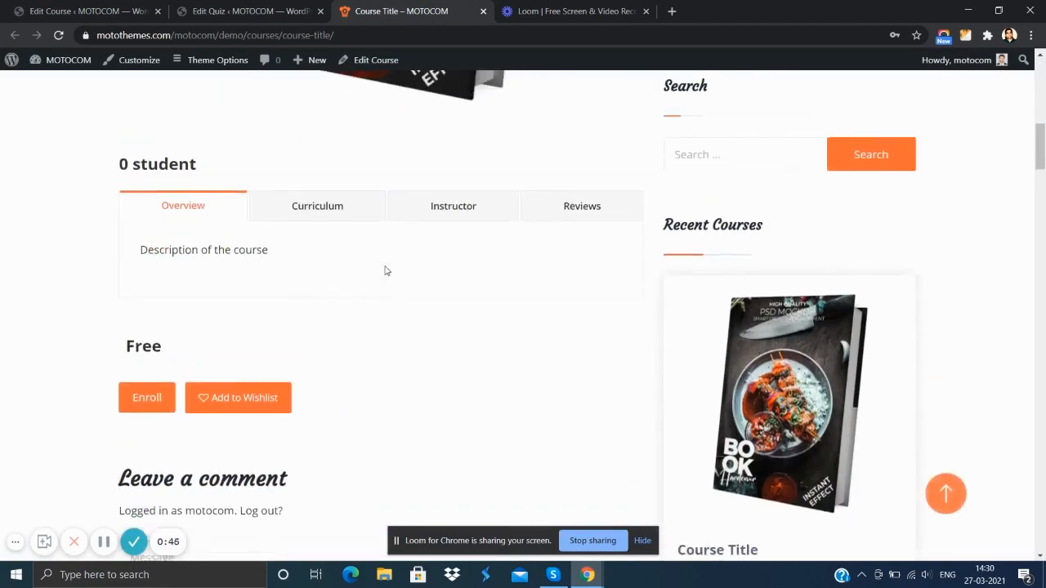
pyautogui.scroll(1, 327, 258)
pyautogui.scroll(-1, 277, 256)
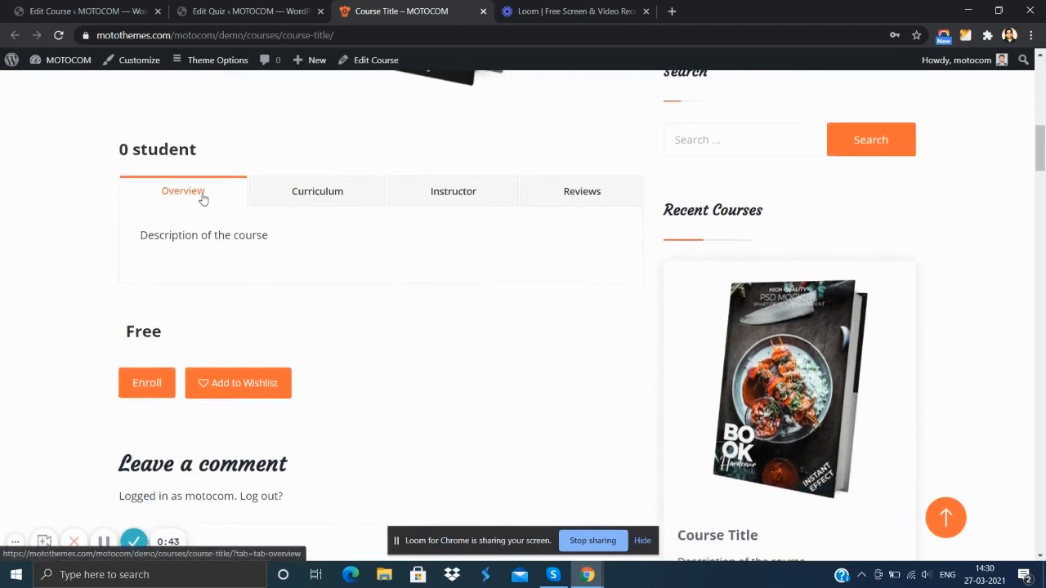
pyautogui.click(336, 204)
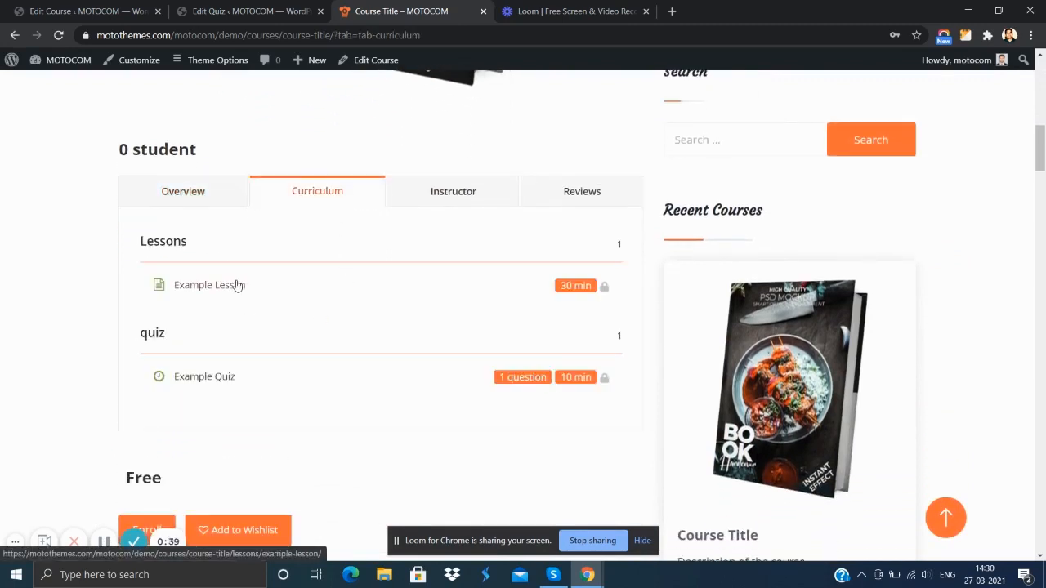
pyautogui.scroll(-1, 234, 285)
pyautogui.scroll(1, 240, 272)
pyautogui.scroll(1, 240, 272)
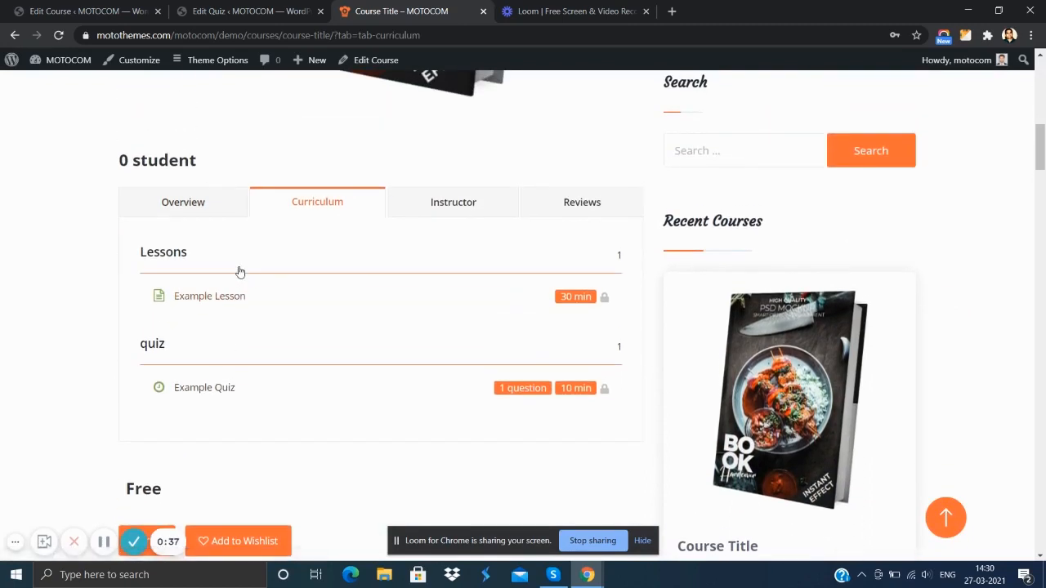
# - View the course's instructor details and reviews, and look over the comment form and the rest of the page
pyautogui.click(462, 214)
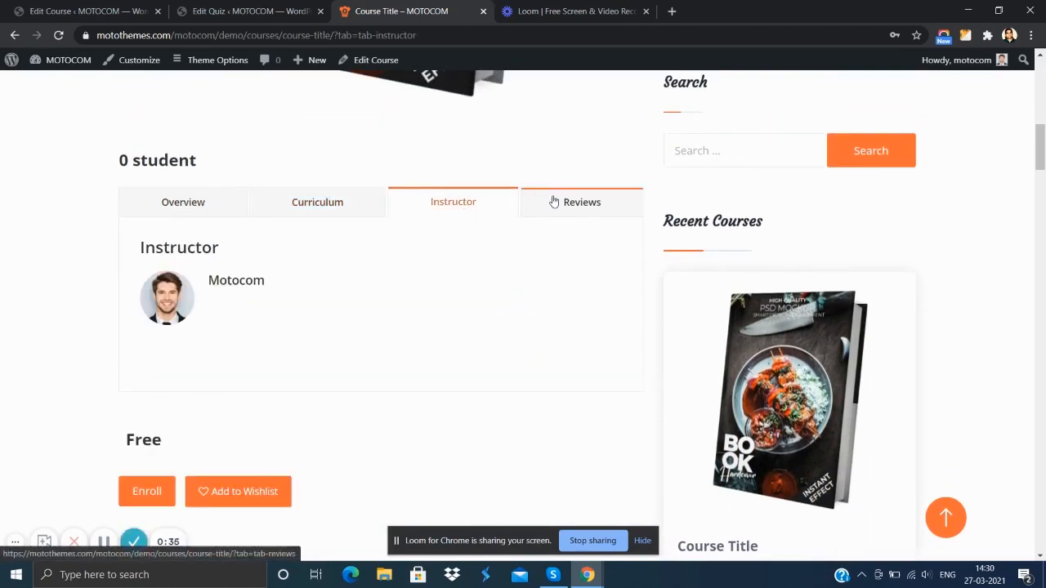
pyautogui.click(577, 208)
pyautogui.scroll(-5, 397, 256)
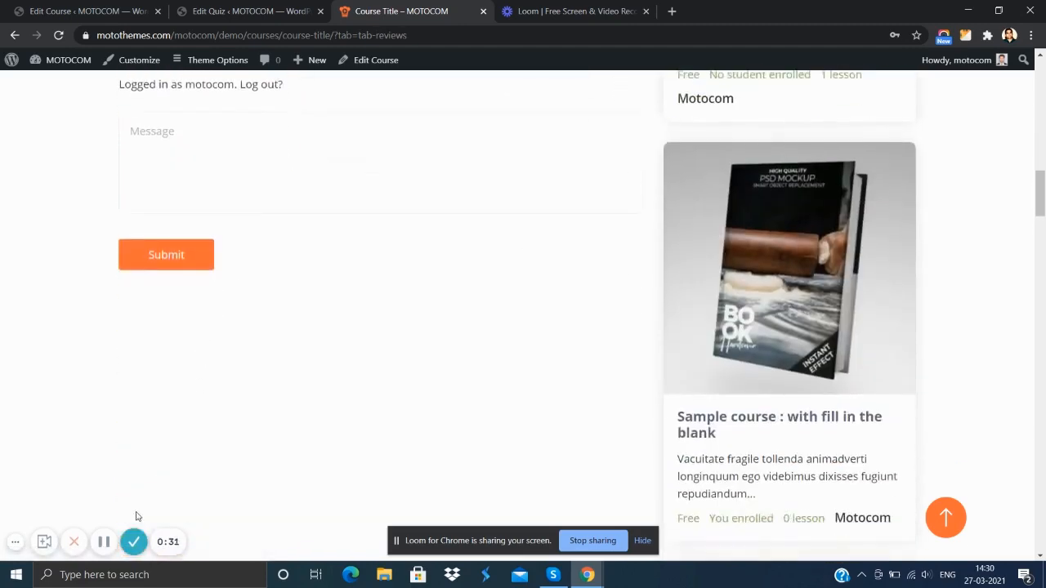
pyautogui.scroll(5, 257, 430)
pyautogui.scroll(3, 292, 258)
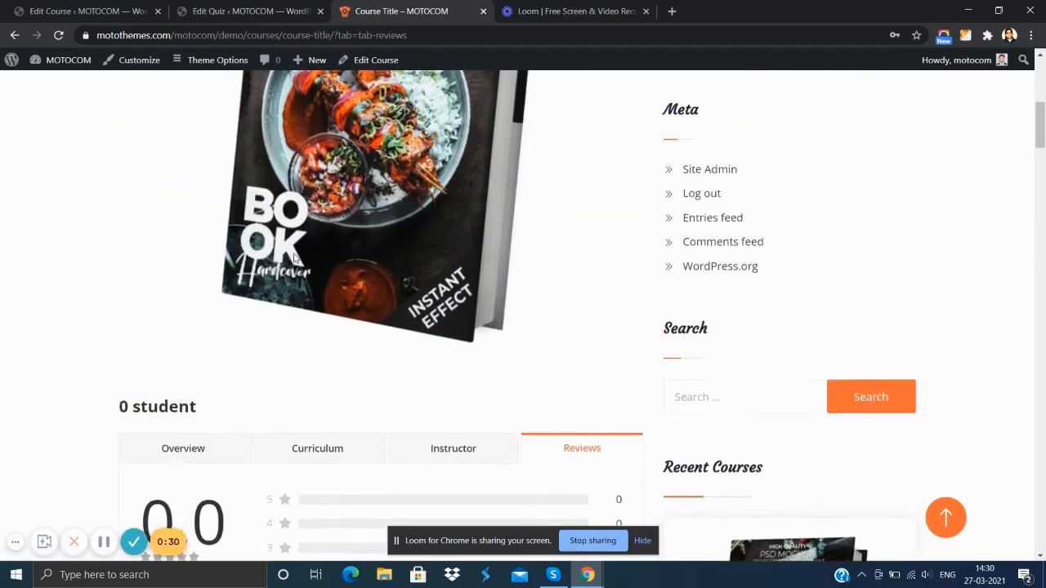
pyautogui.scroll(1, 295, 258)
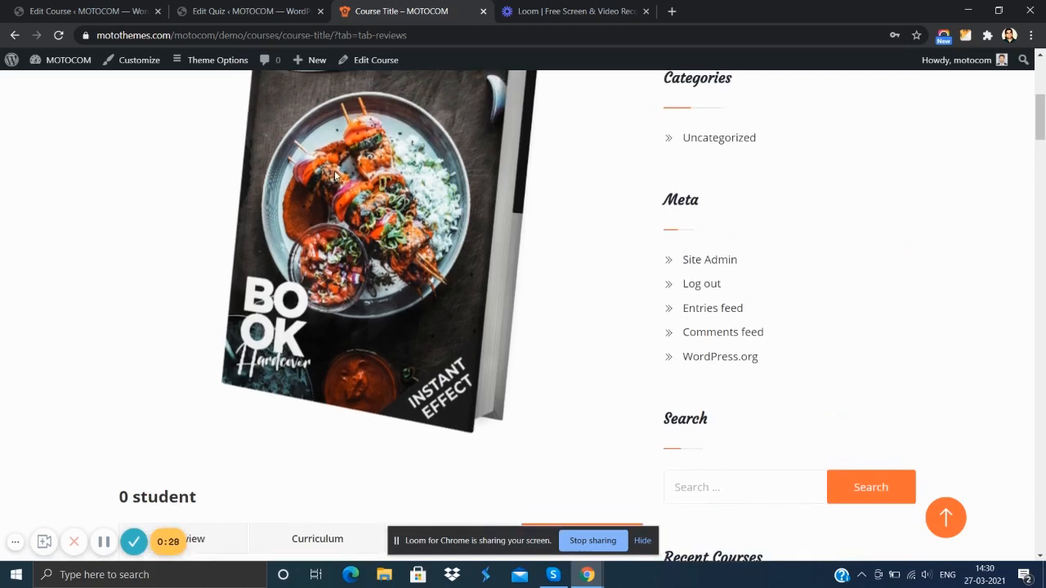
pyautogui.scroll(1, 333, 174)
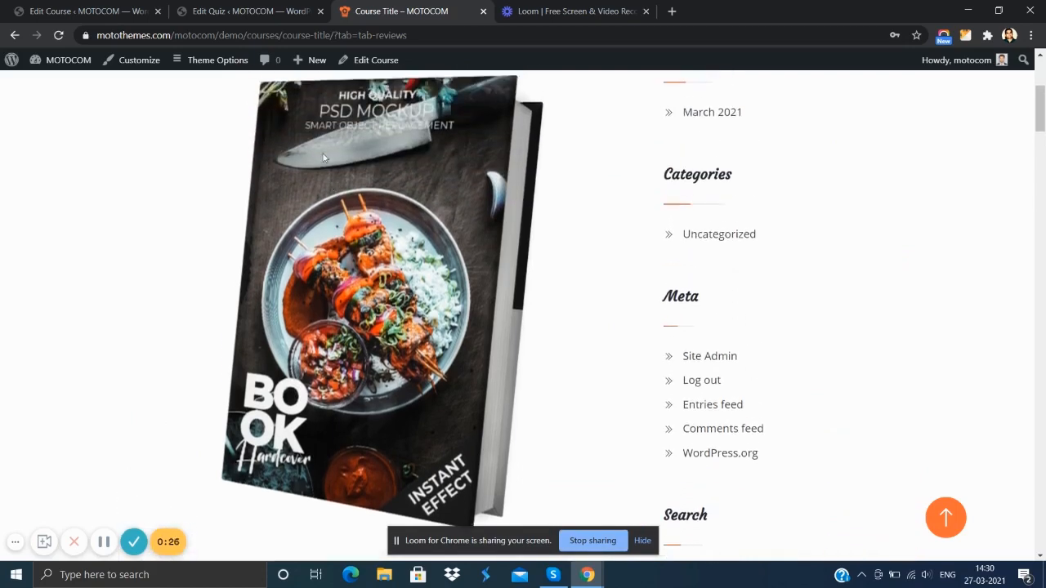